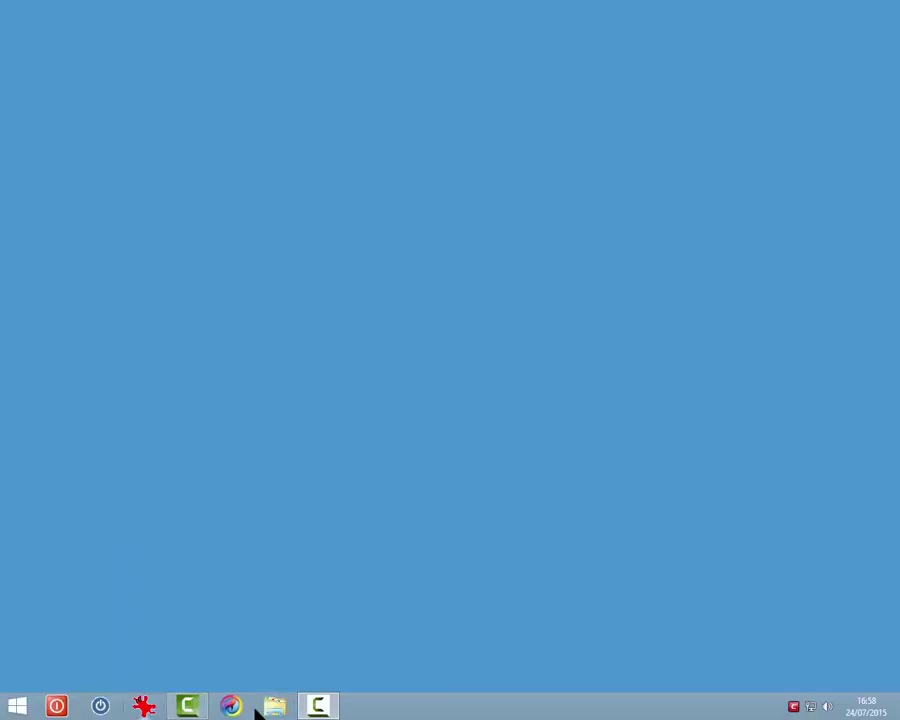
Move the File Explorer shortcut ahead of the browser shortcut on the taskbar, and open and close a window with it.
left_click(279, 706)
left_click_drag(279, 706, 236, 711)
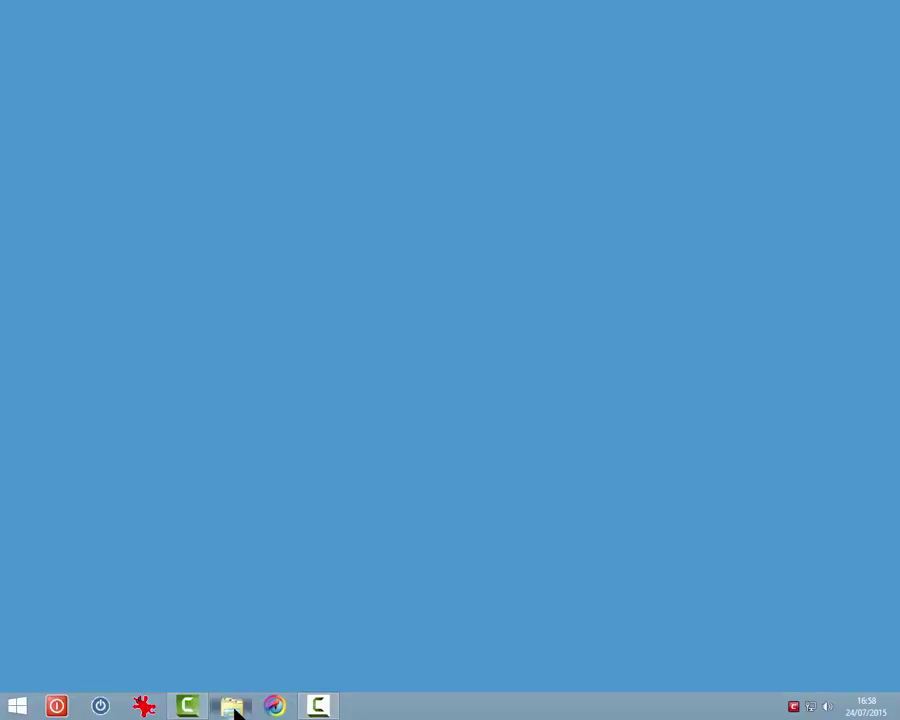
left_click(234, 707)
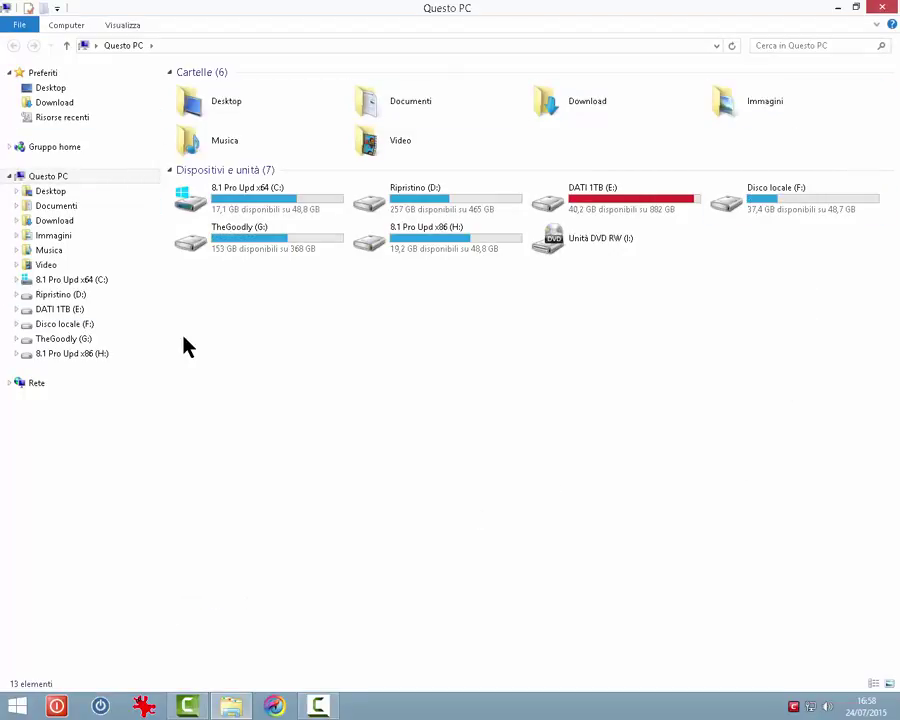
left_click(882, 8)
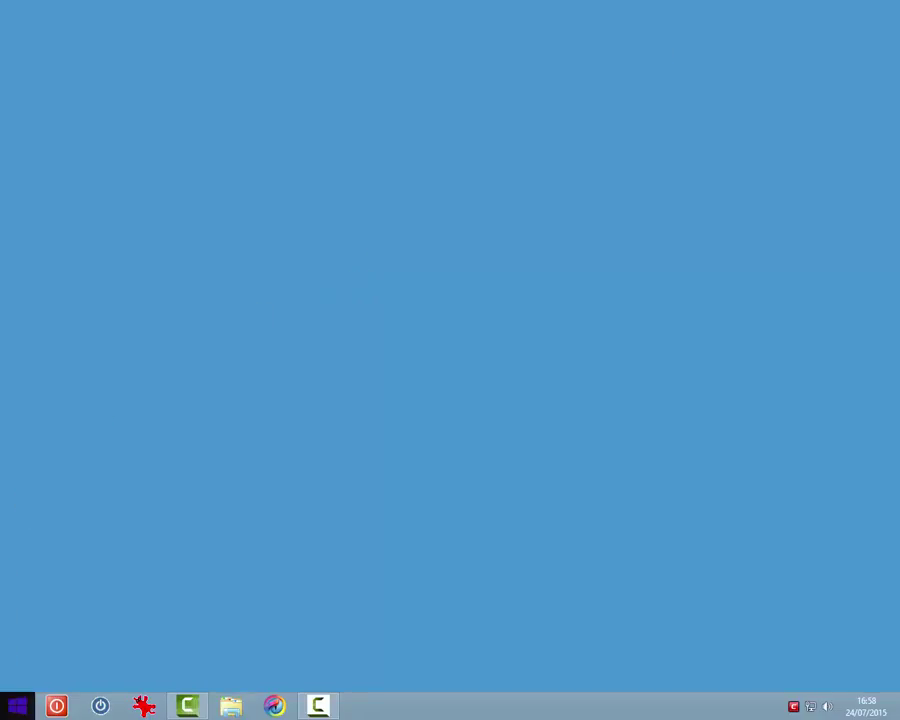
Open a window with the Esplora file quick link and a second one by running "explore" through Esegui.
right_click(17, 706)
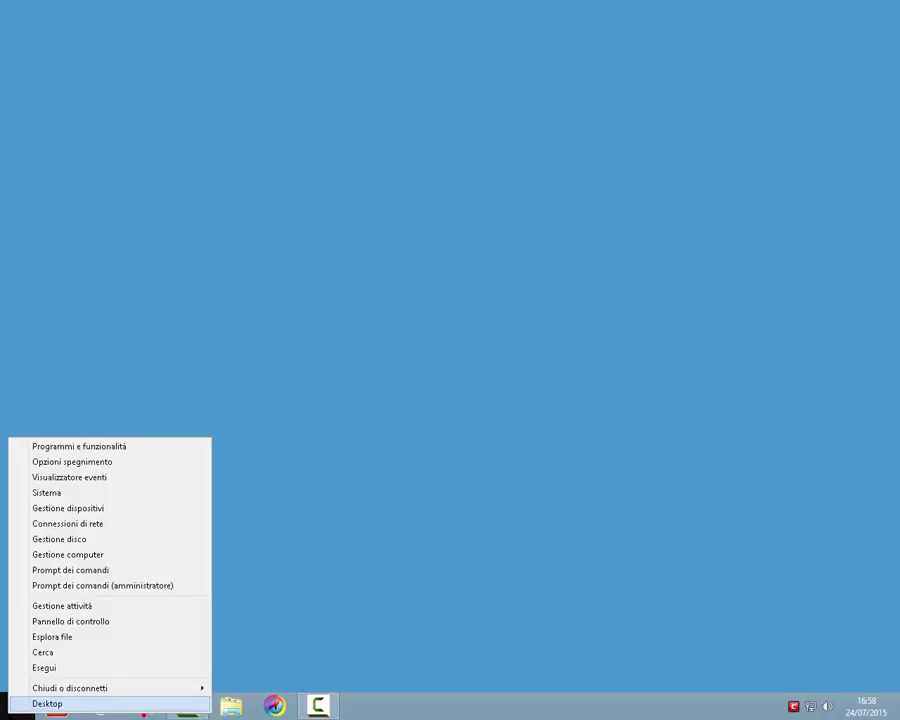
left_click(49, 640)
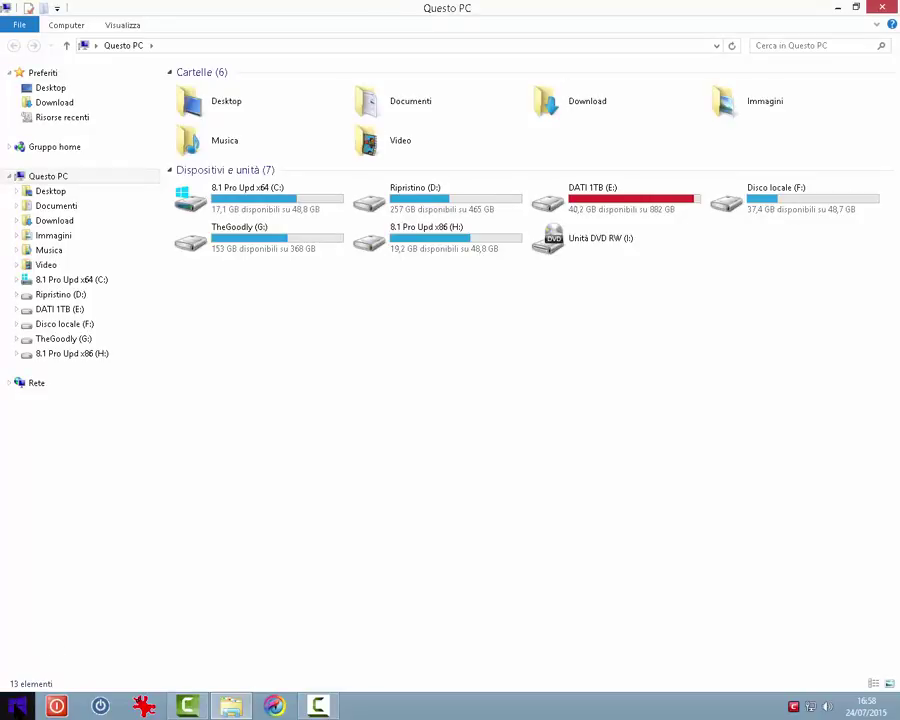
right_click(14, 706)
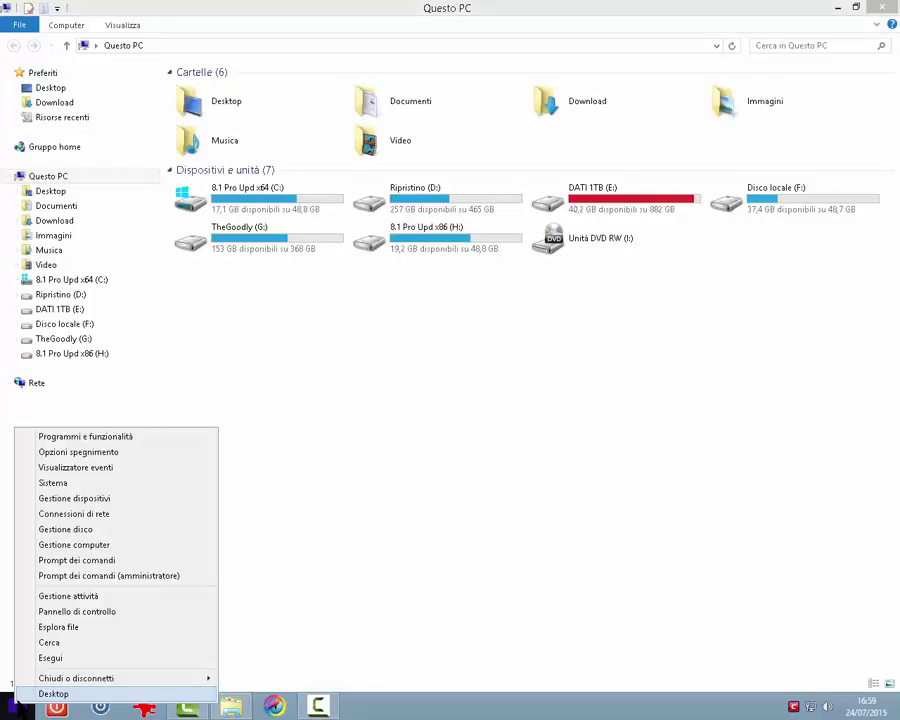
left_click(35, 658)
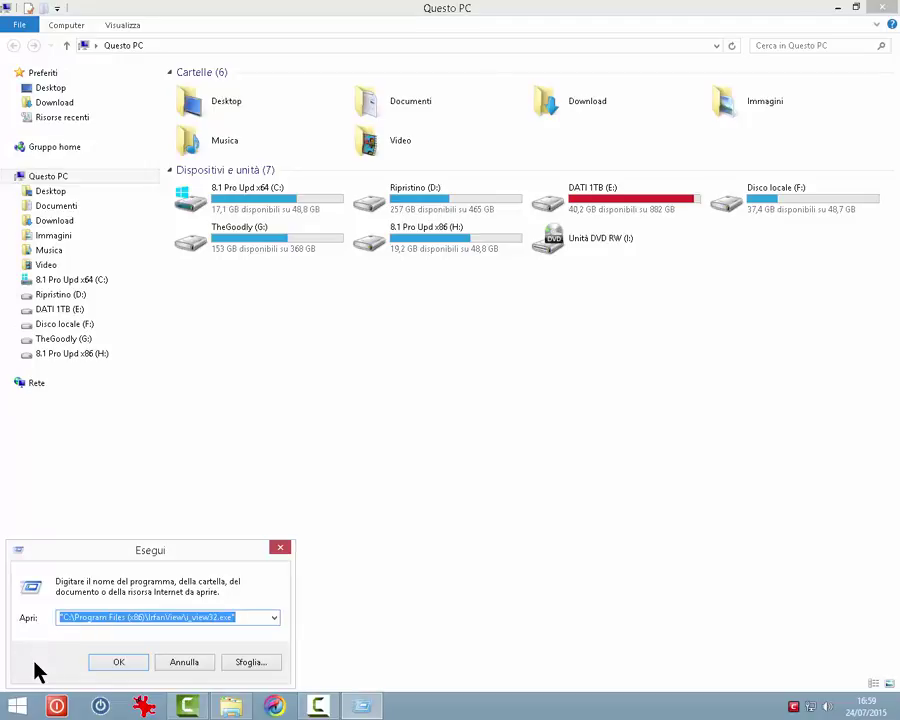
type("explore")
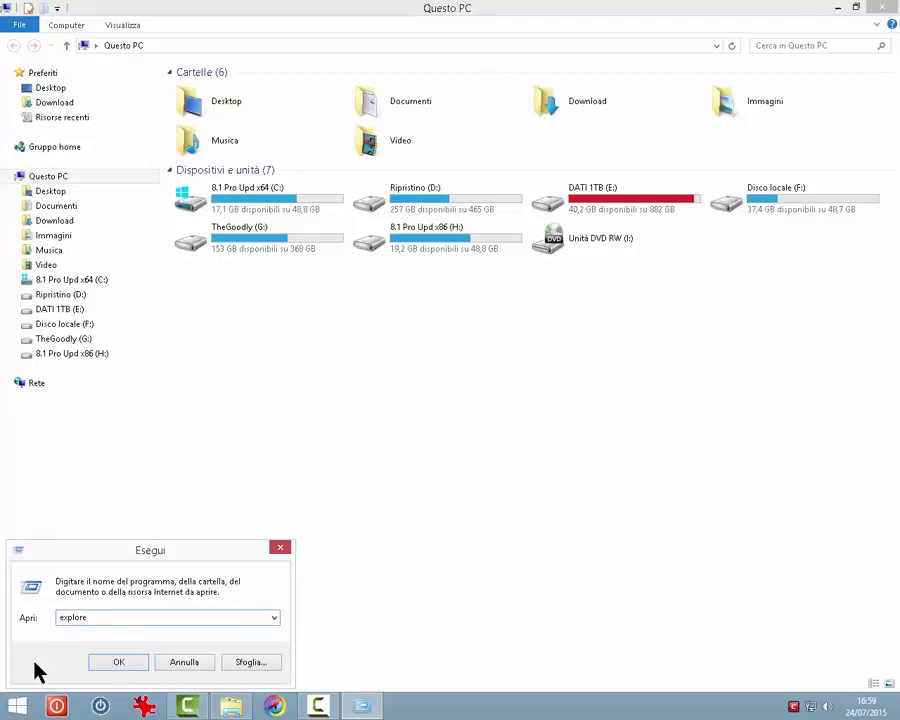
key("Return")
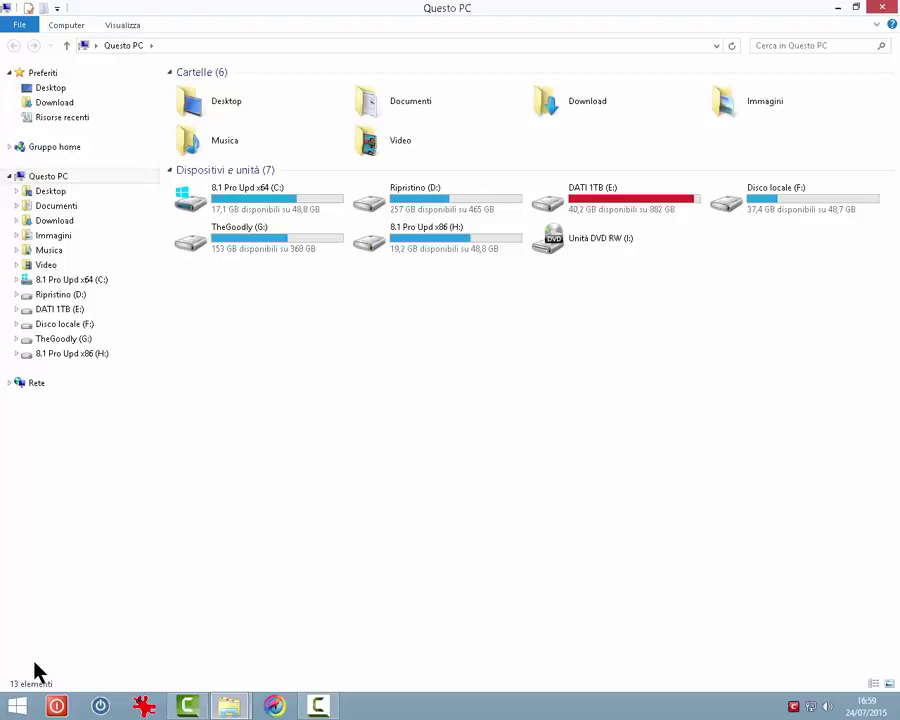
Arrange the two open Questo PC windows side by side on the desktop.
mouse_move(226, 702)
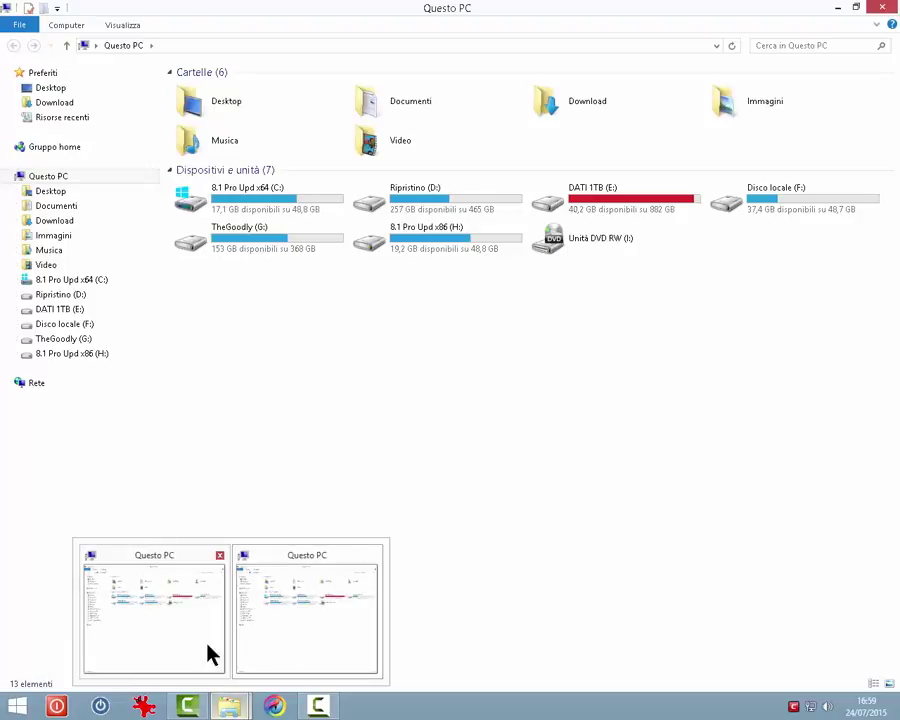
right_click(539, 711)
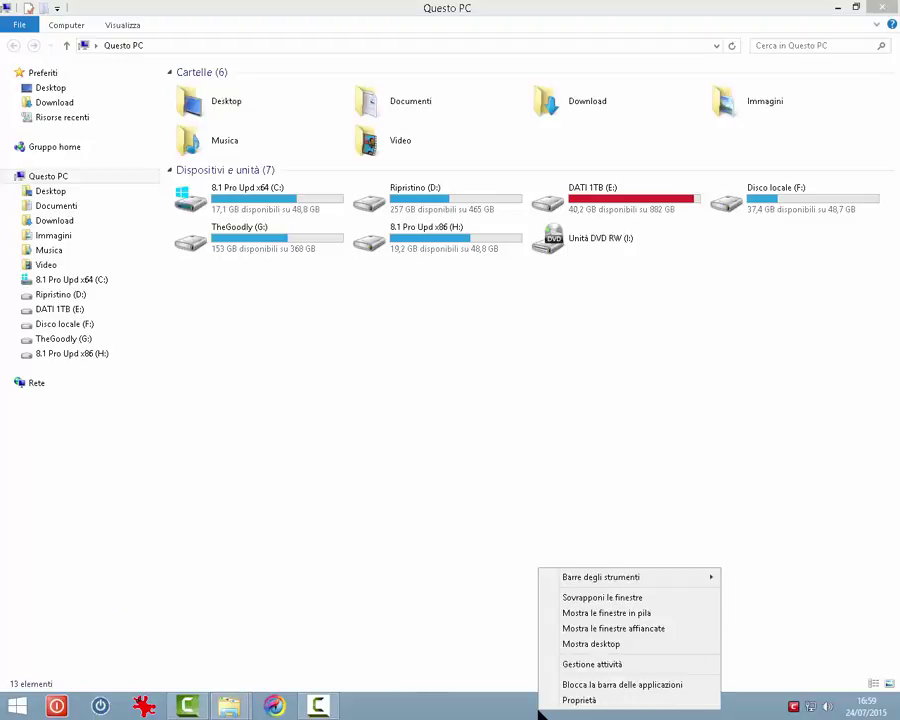
left_click(579, 630)
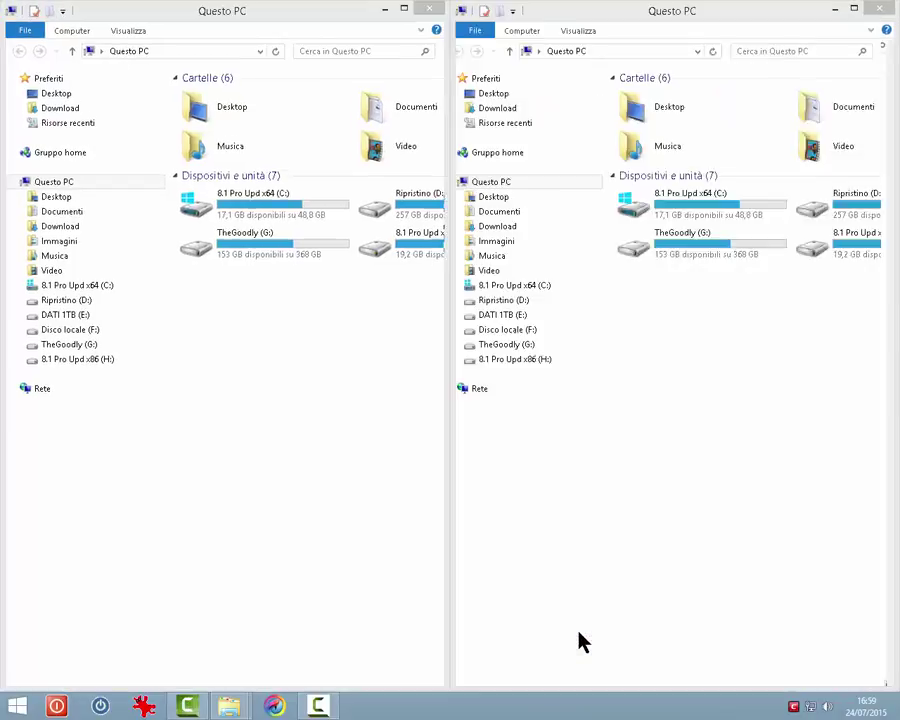
Open drive 8.1 Pro Upd x64 (C:) in one of the tiled windows and close both windows.
left_click(76, 287)
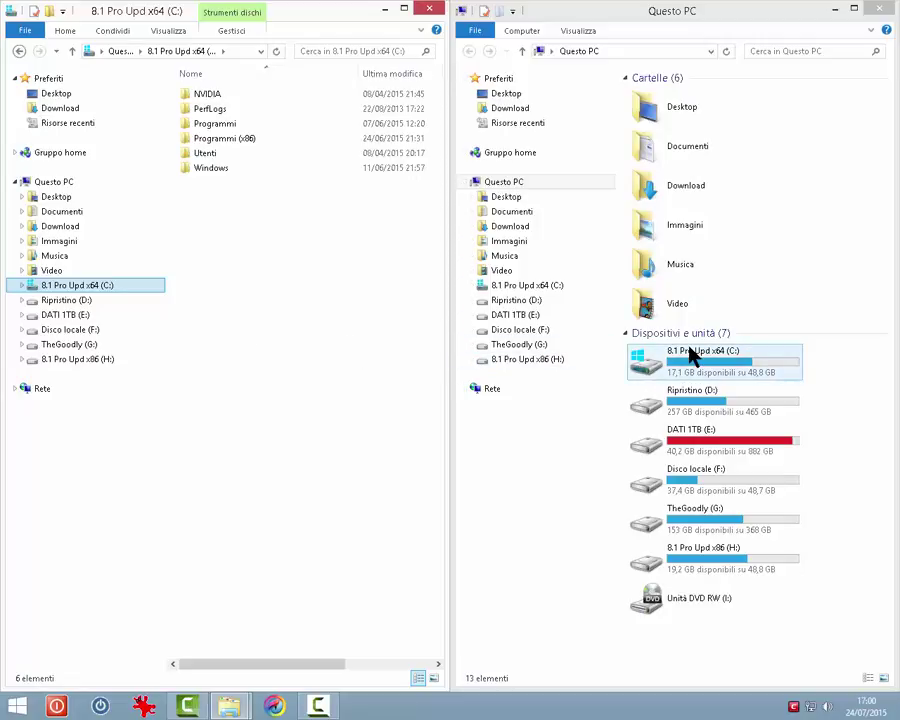
left_click(880, 9)
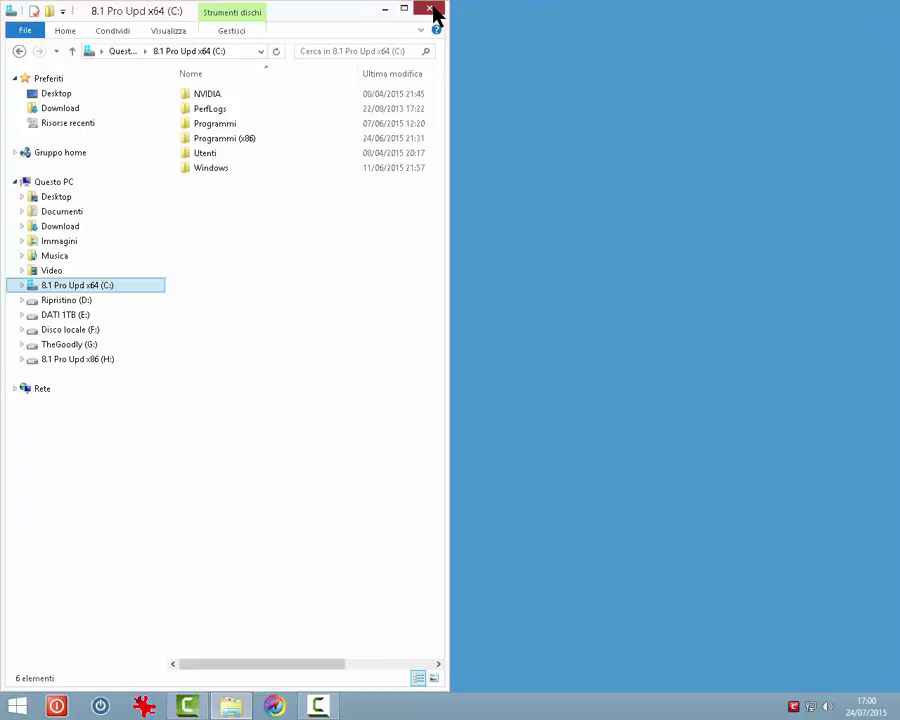
left_click(432, 10)
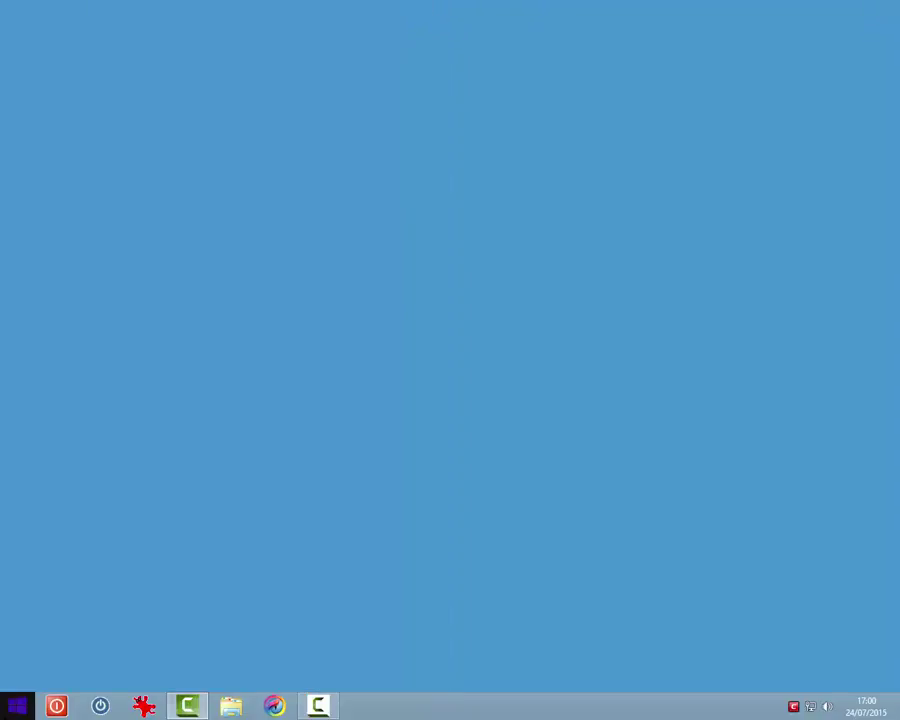
Open the full list of installed apps and examine the context options of Esplora file and Questo PC.
left_click(17, 706)
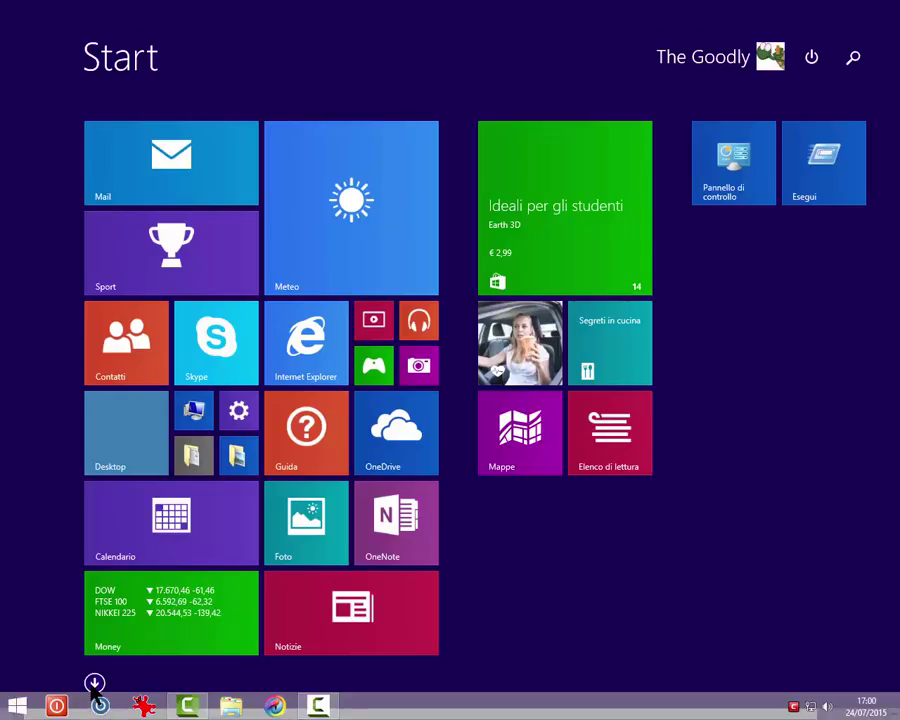
left_click(94, 684)
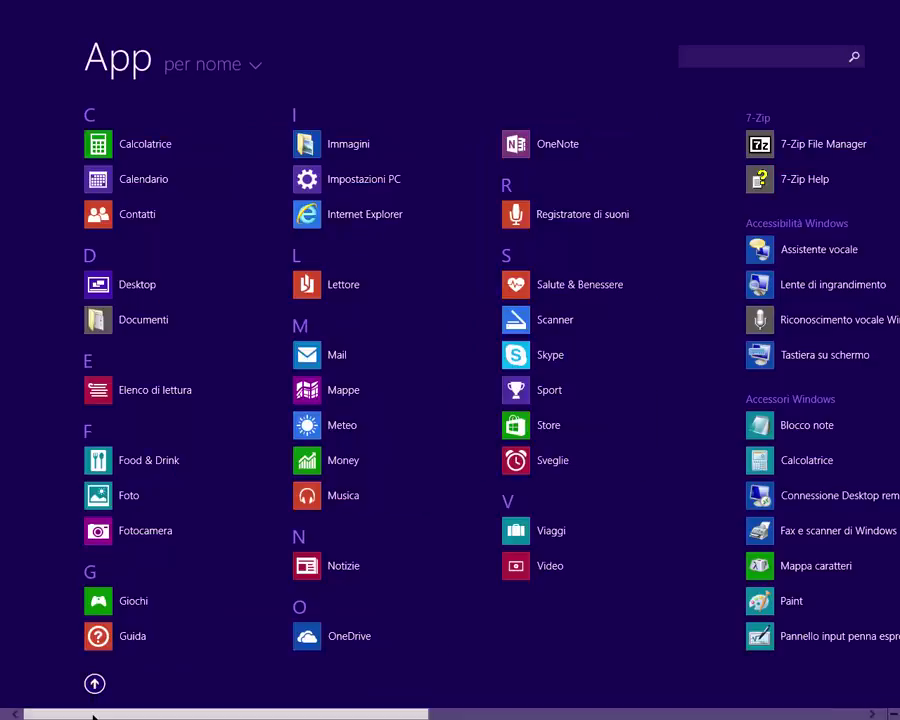
scroll(93, 716, "down", 3)
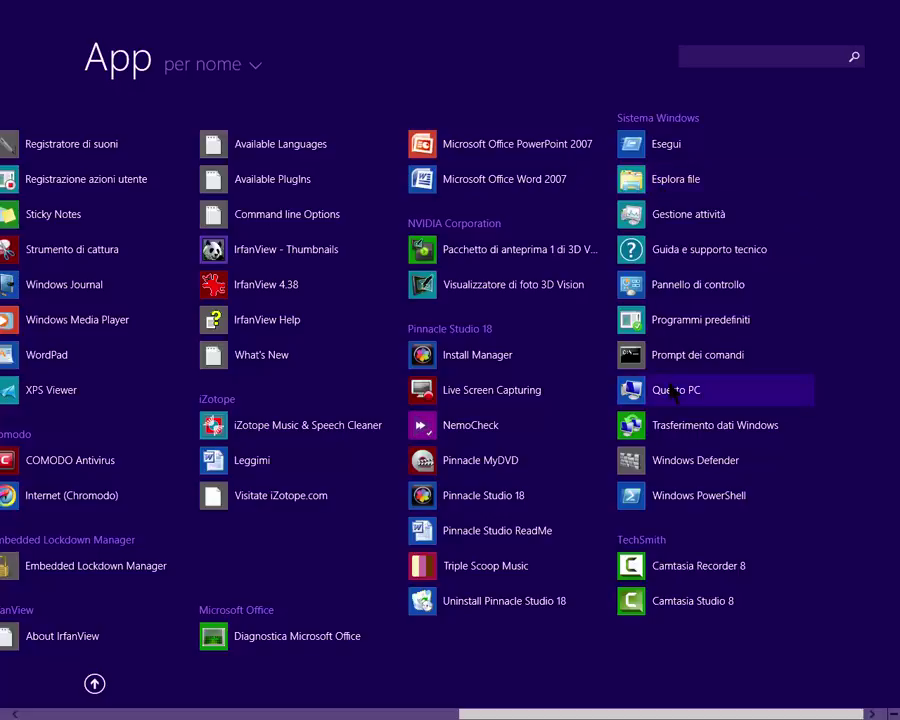
right_click(636, 180)
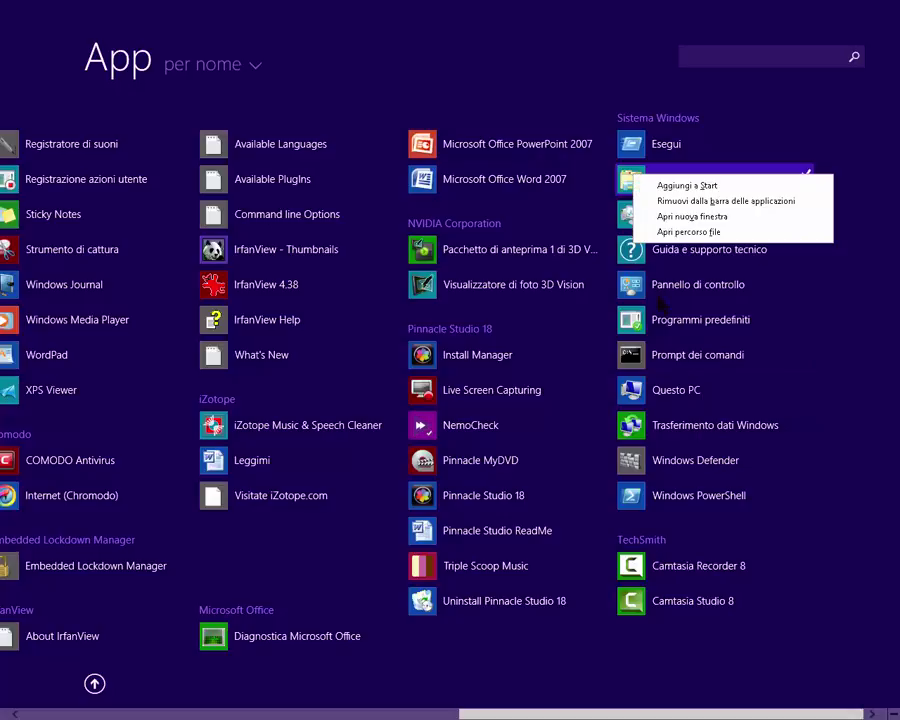
right_click(676, 394)
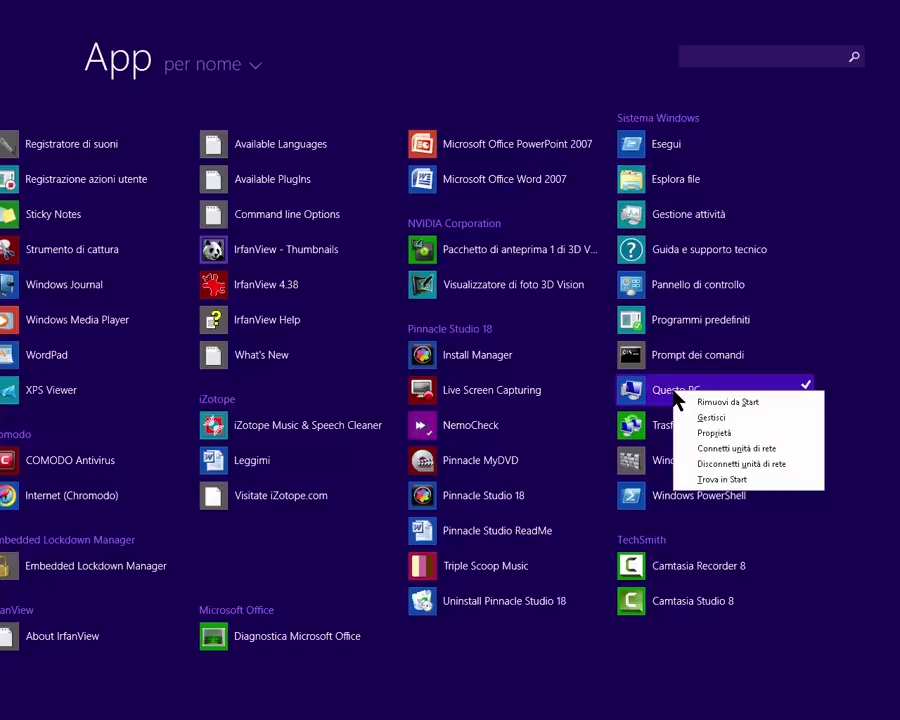
right_click(647, 183)
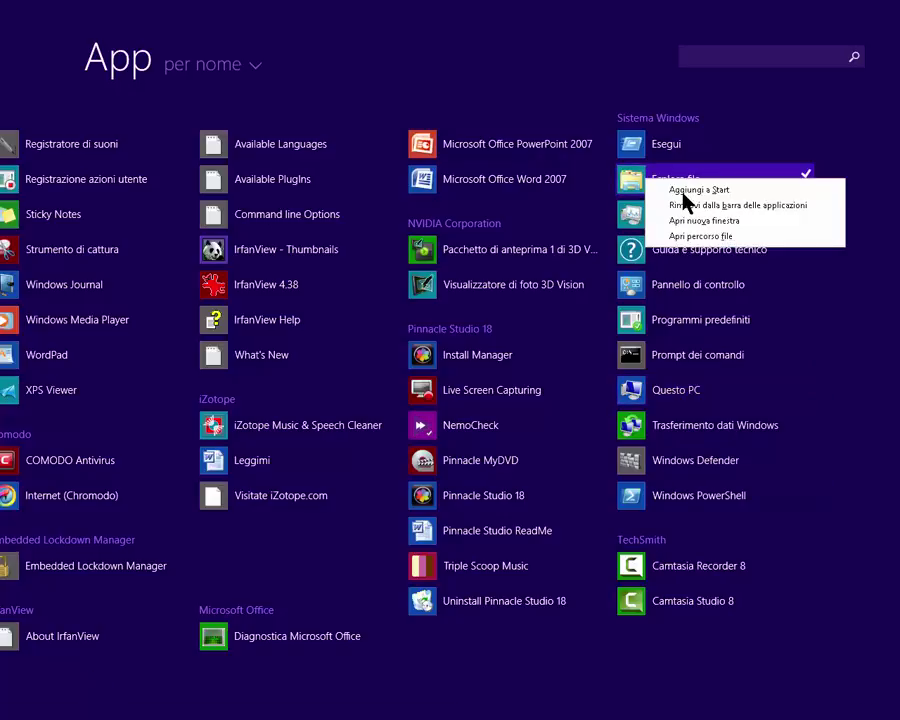
Launch Questo PC from the app list, maximize its window and close it.
left_click(670, 394)
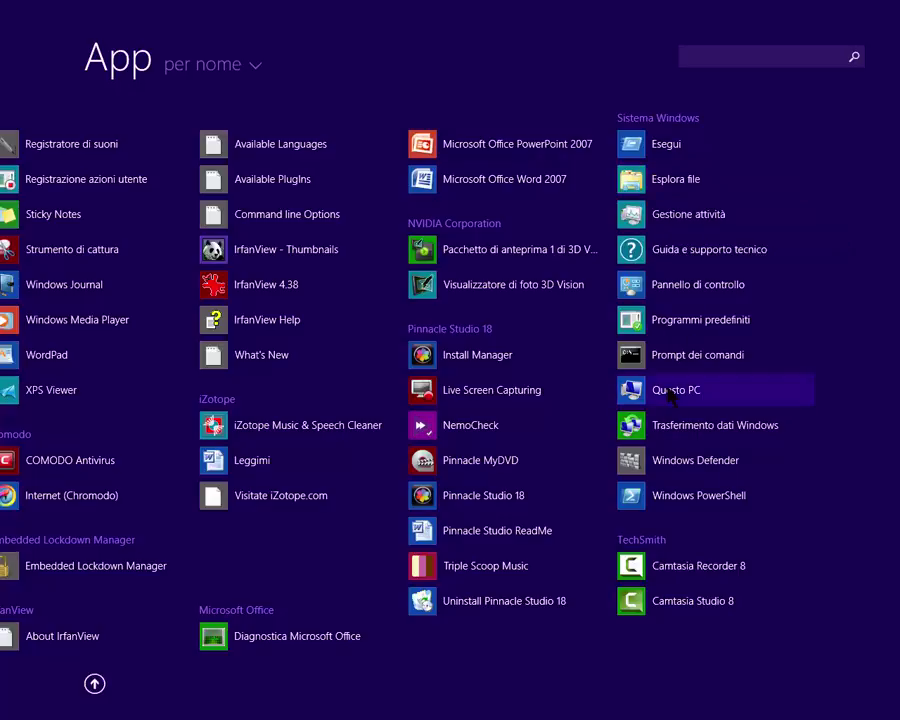
left_click(670, 394)
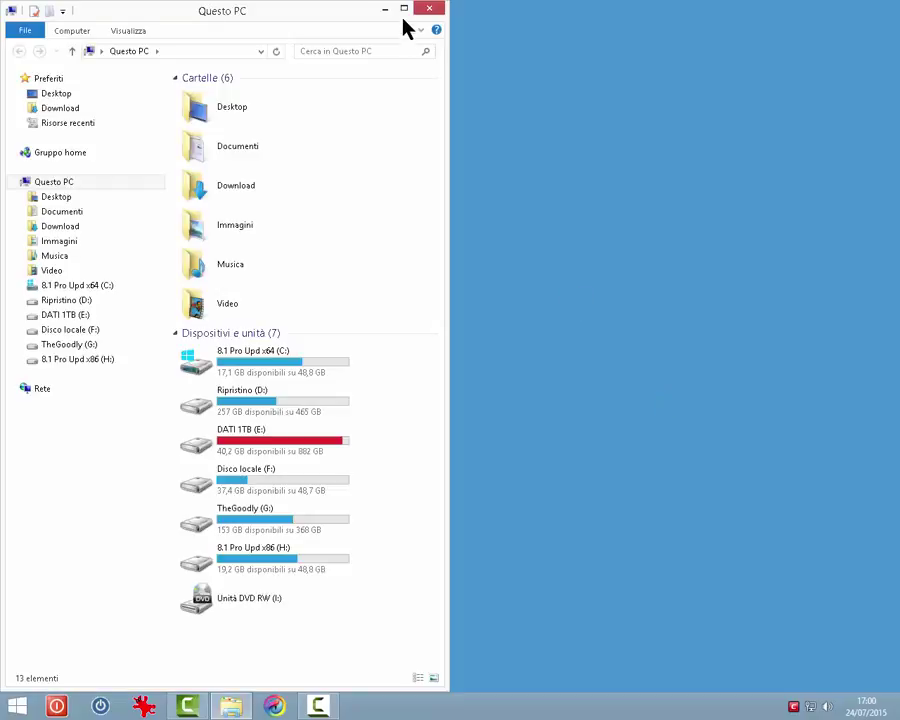
left_click(404, 14)
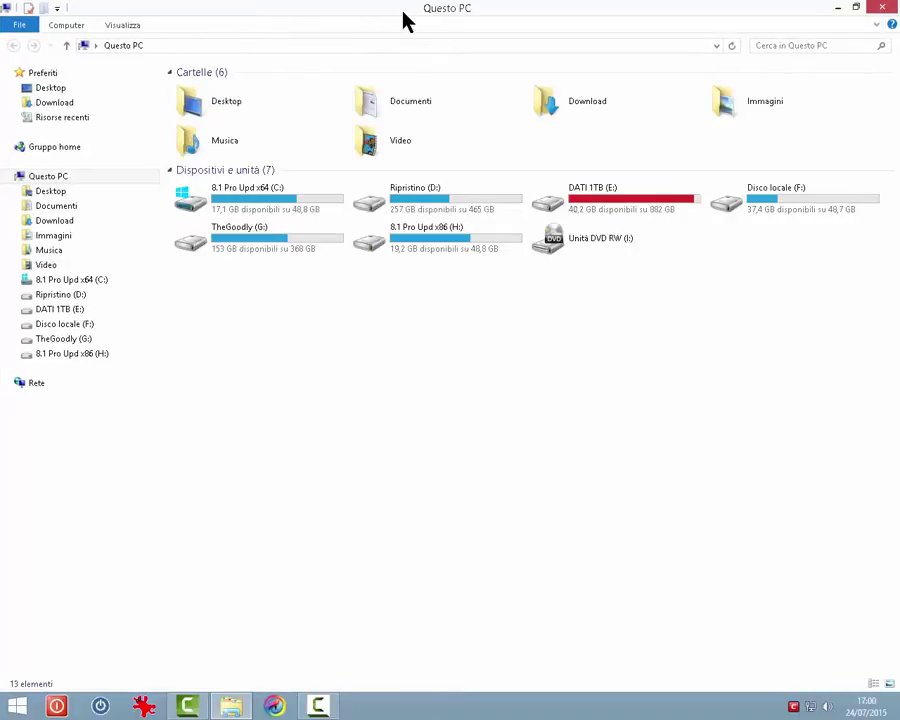
left_click(882, 7)
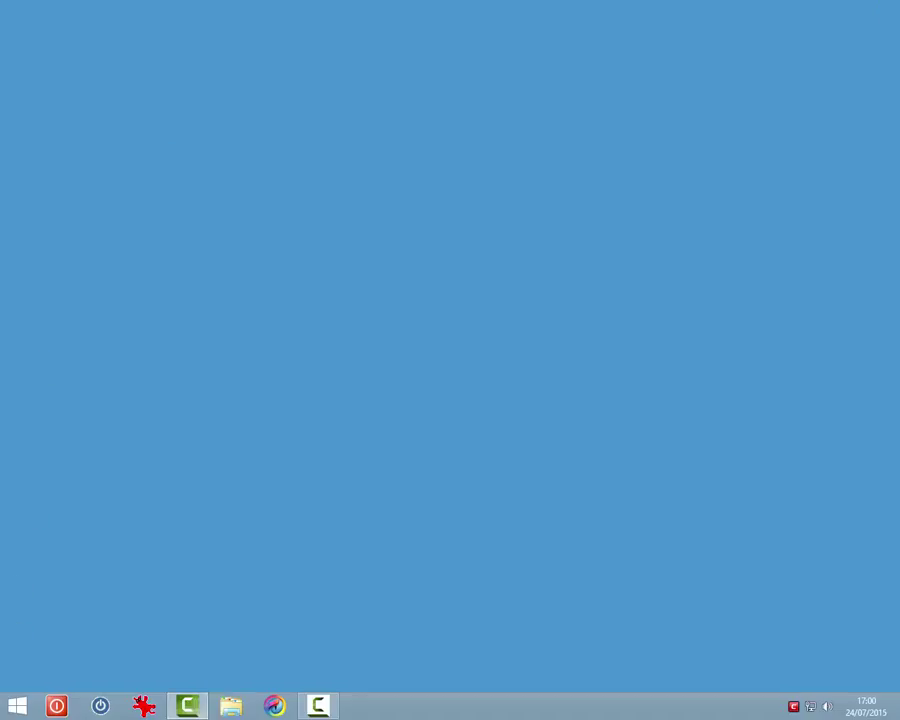
Search for "esplora file" from the Start screen and open the Esplora file app.
left_click(17, 706)
left_click(855, 57)
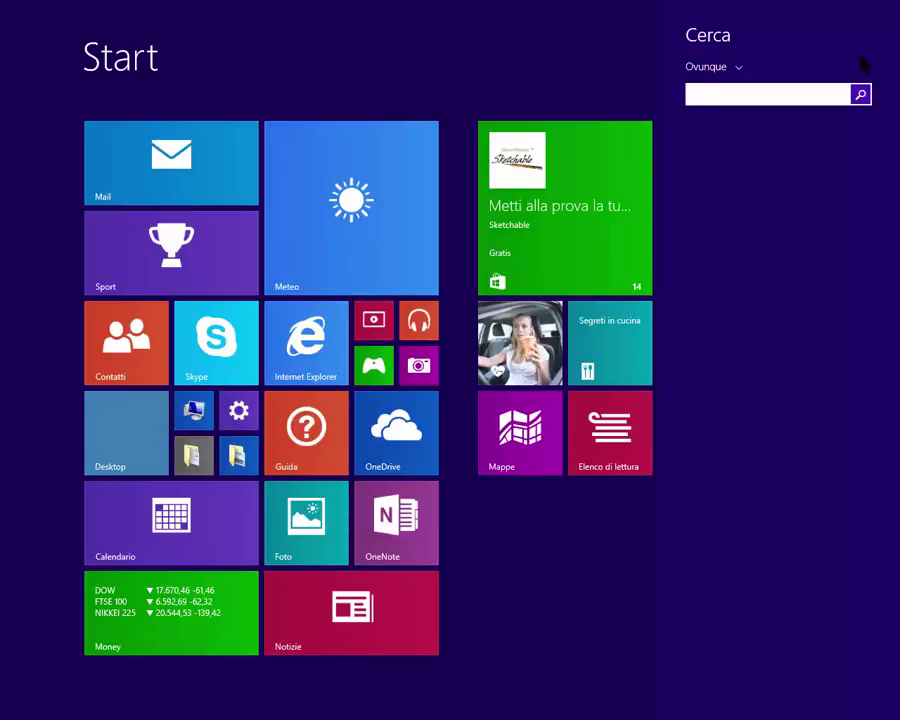
type("esplora file")
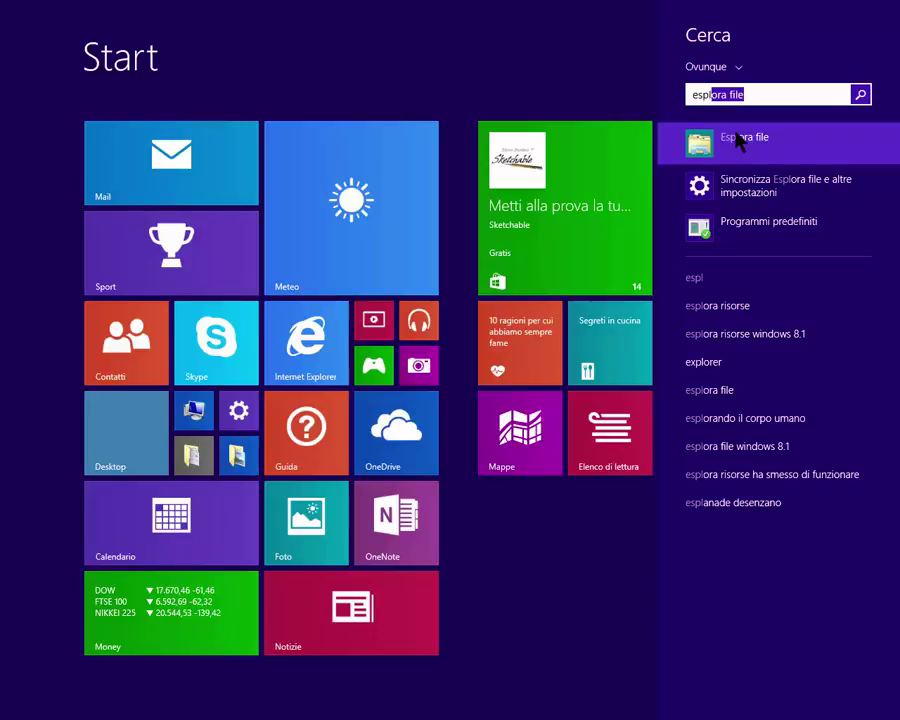
left_click(740, 142)
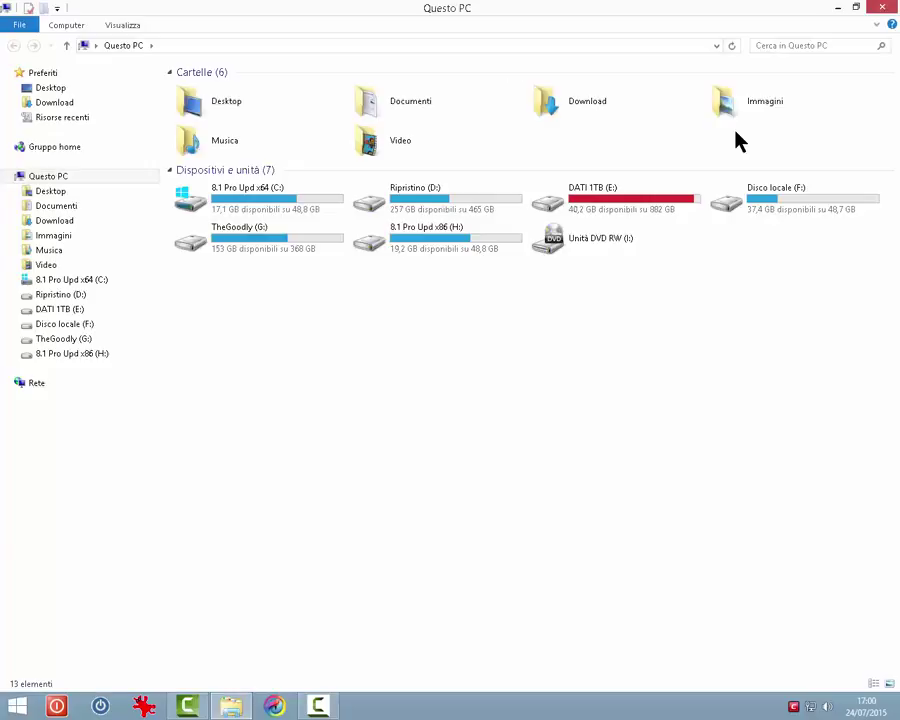
Open drive 8.1 Pro Upd x64 (C:) and examine its disk management tools.
left_click(57, 284)
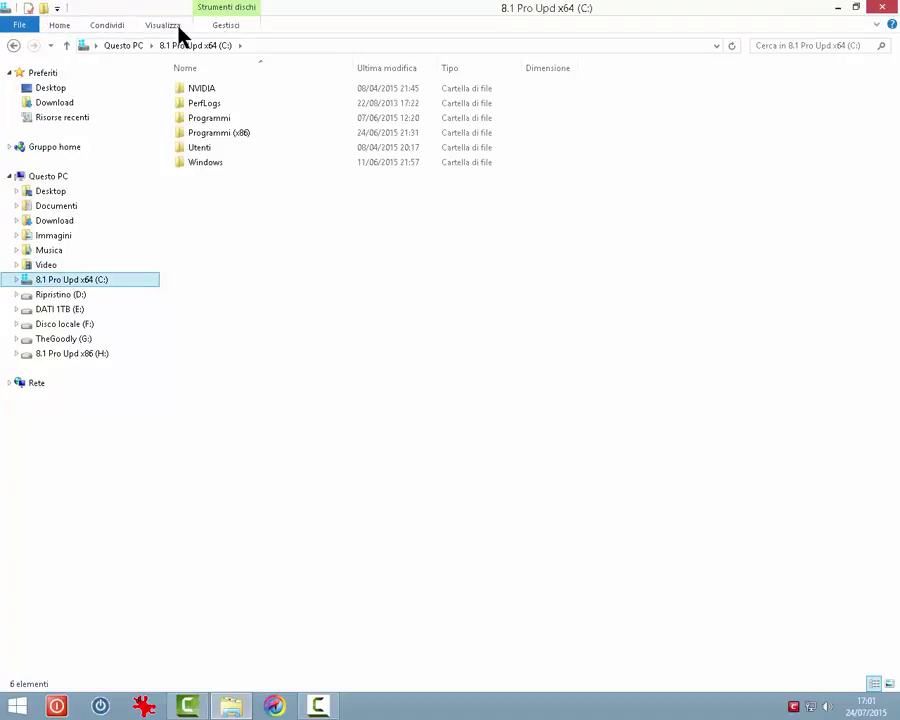
left_click(227, 25)
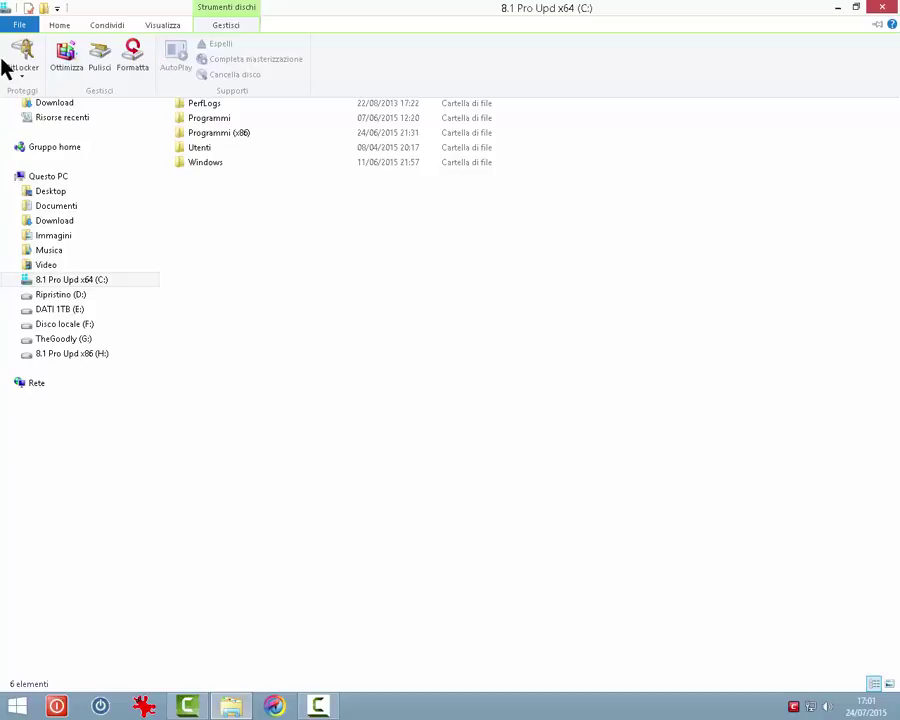
left_click(60, 60)
Open the Windows folder, select winhlp32.exe and display the management tools for applications.
double_click(202, 165)
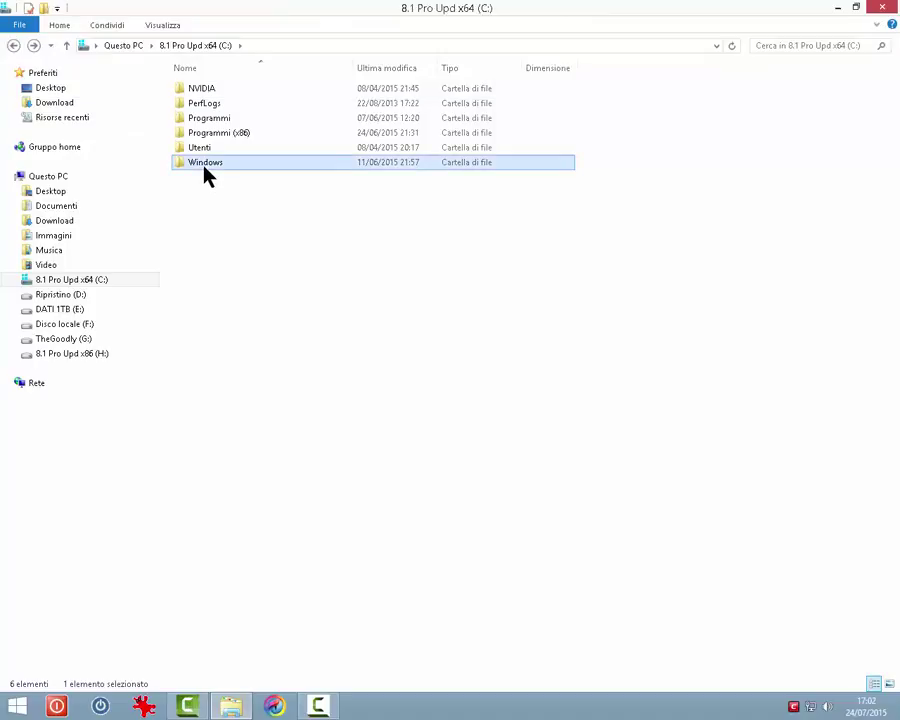
scroll(205, 172, "down", 15)
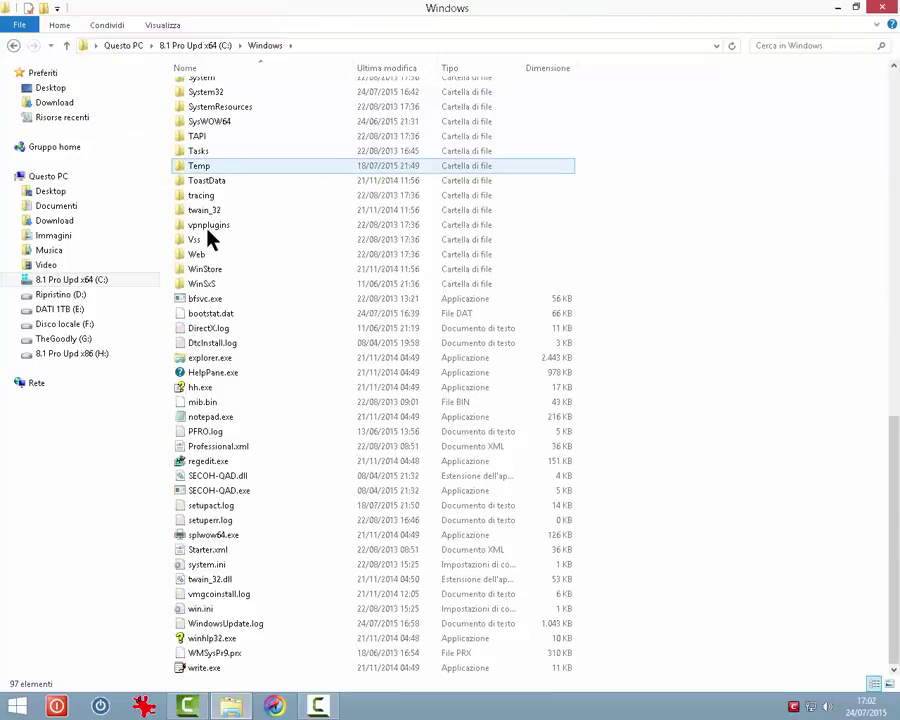
left_click(210, 640)
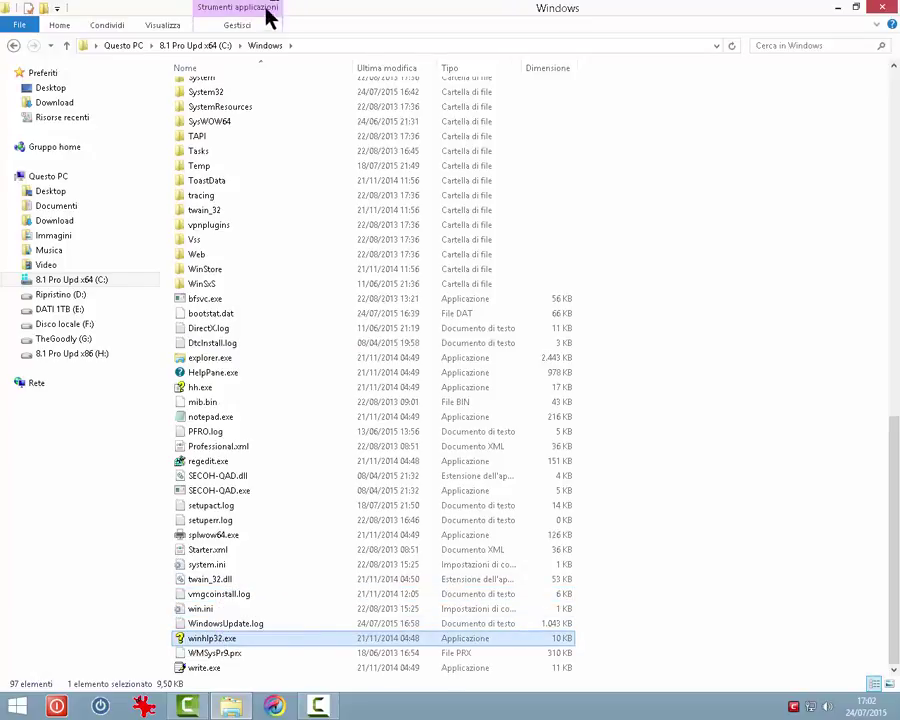
left_click(237, 30)
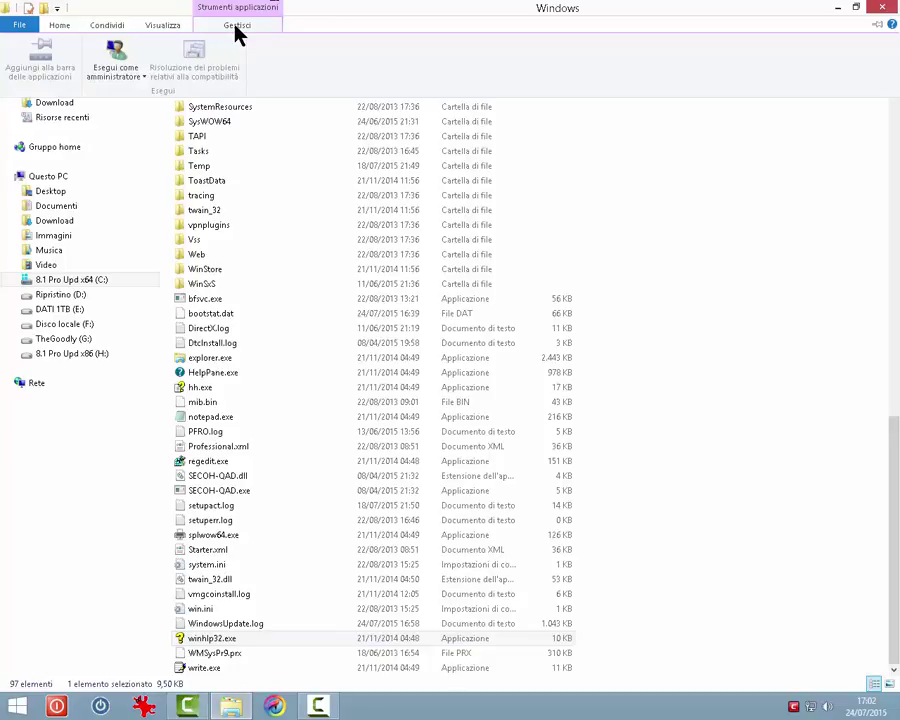
Apply the Dettagli layout to the Windows folder's contents and select notepad.exe.
left_click(162, 27)
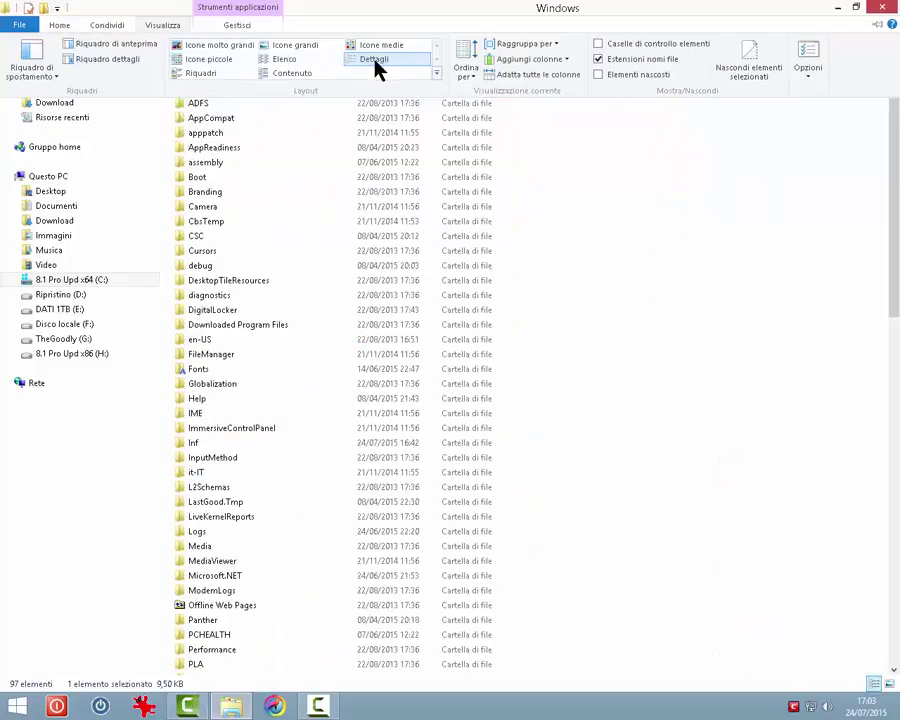
left_click(374, 62)
scroll(318, 298, "down", 20)
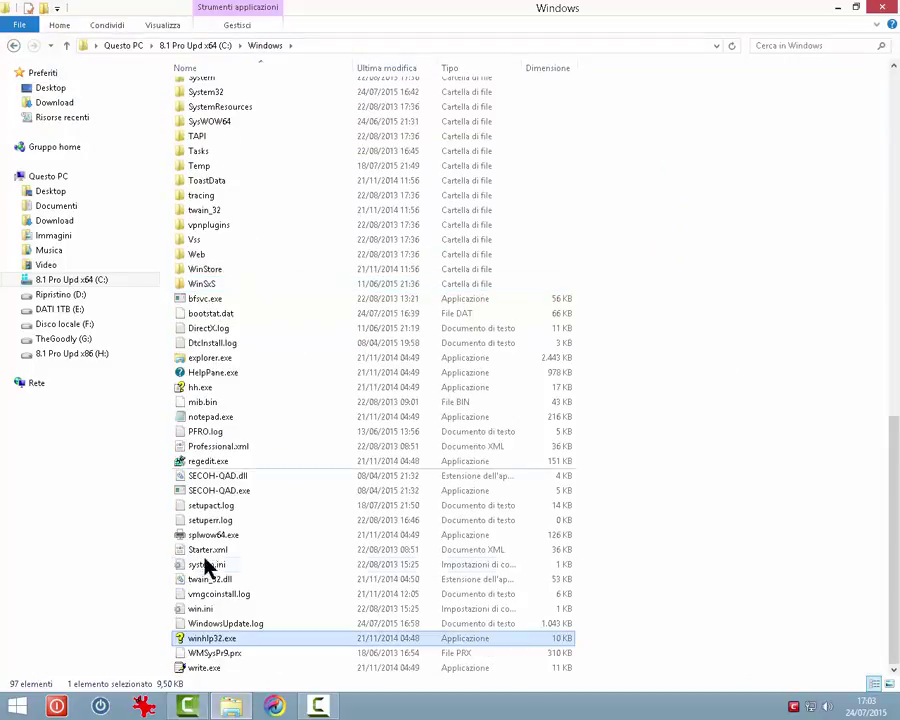
left_click(205, 416)
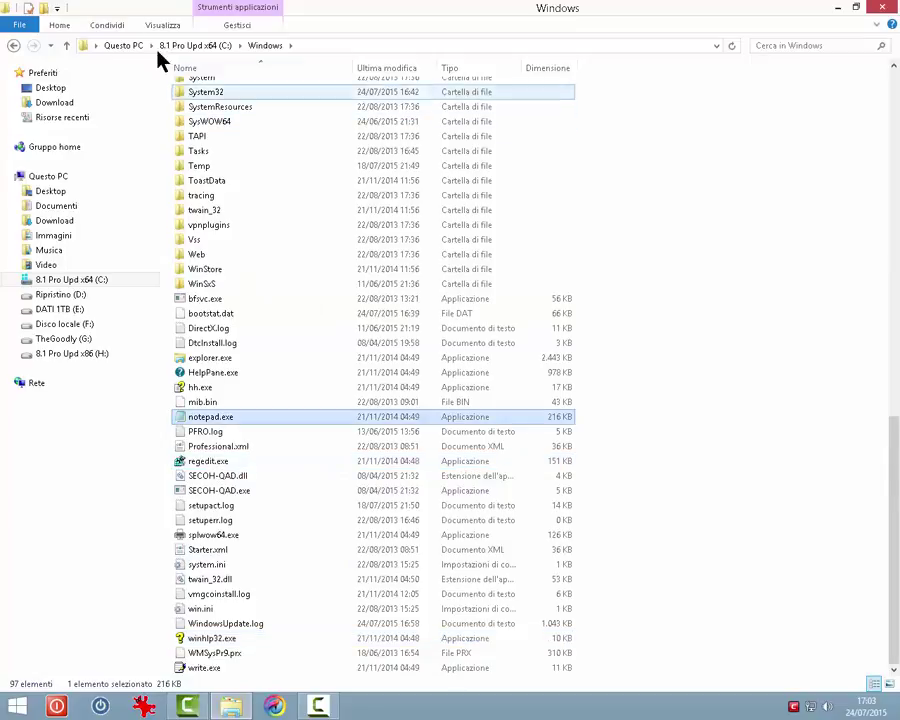
Examine the organizing, sharing, view and application management commands offered for the selected notepad.exe.
left_click(60, 25)
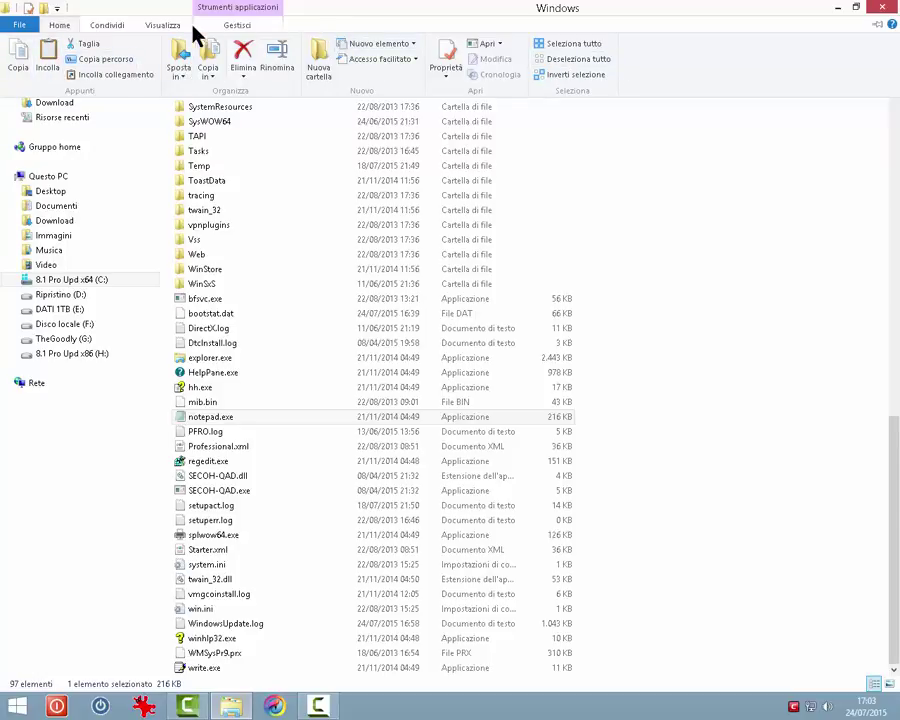
left_click(115, 27)
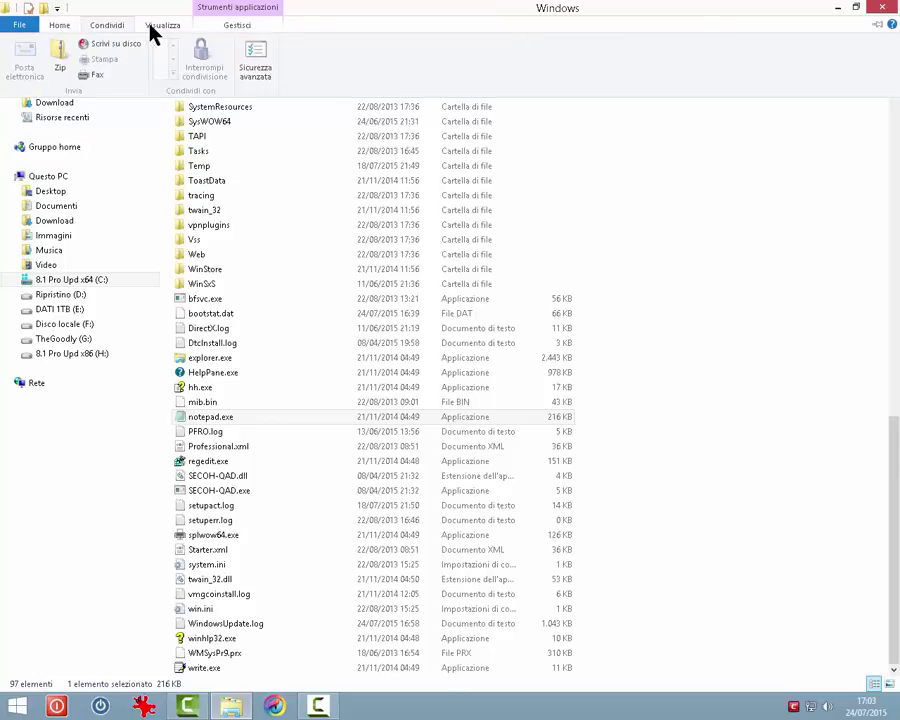
left_click(160, 28)
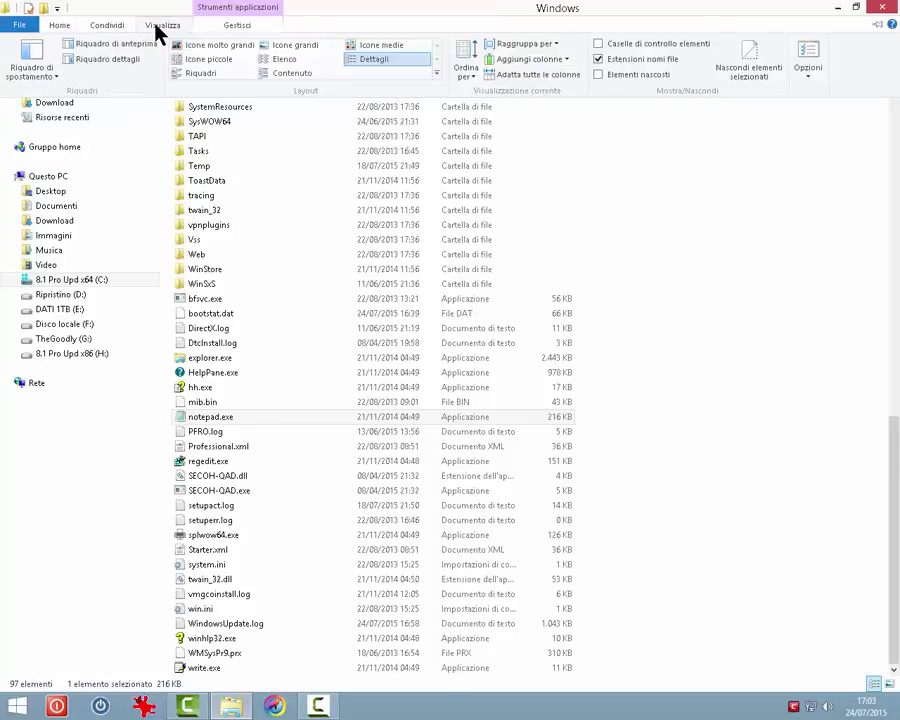
left_click(236, 27)
Display the properties of notepad.exe, review its Dettagli information and close the dialog without changes.
left_click(57, 27)
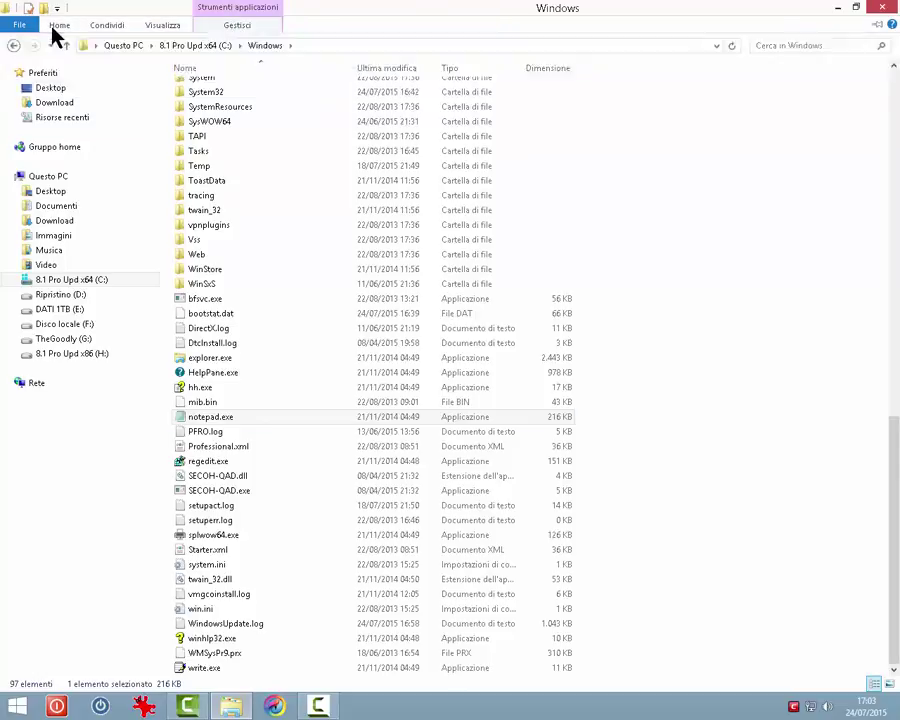
left_click(56, 27)
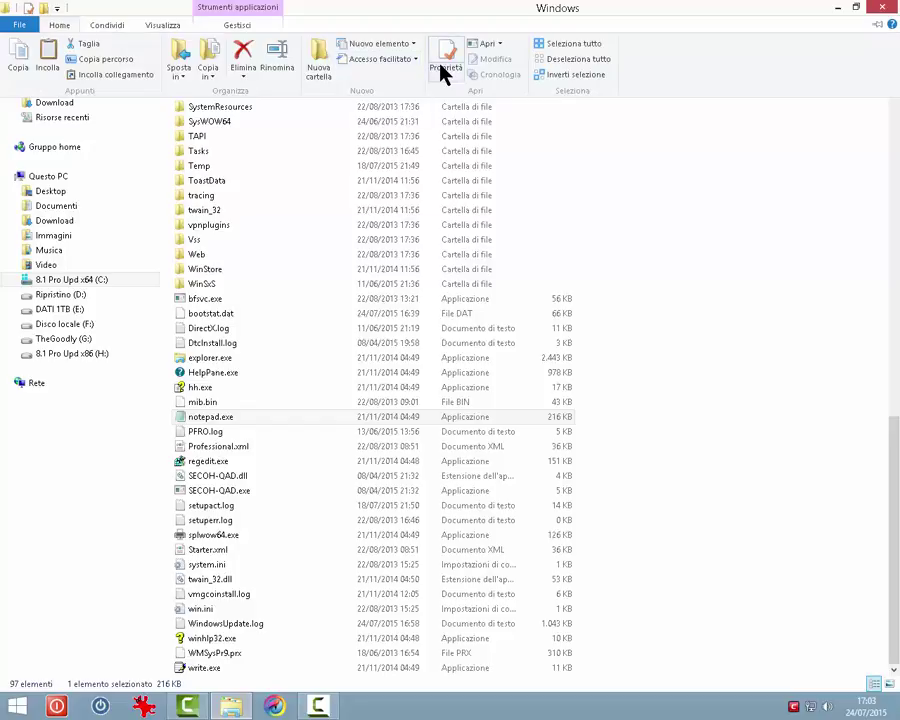
left_click(443, 72)
left_click(462, 92)
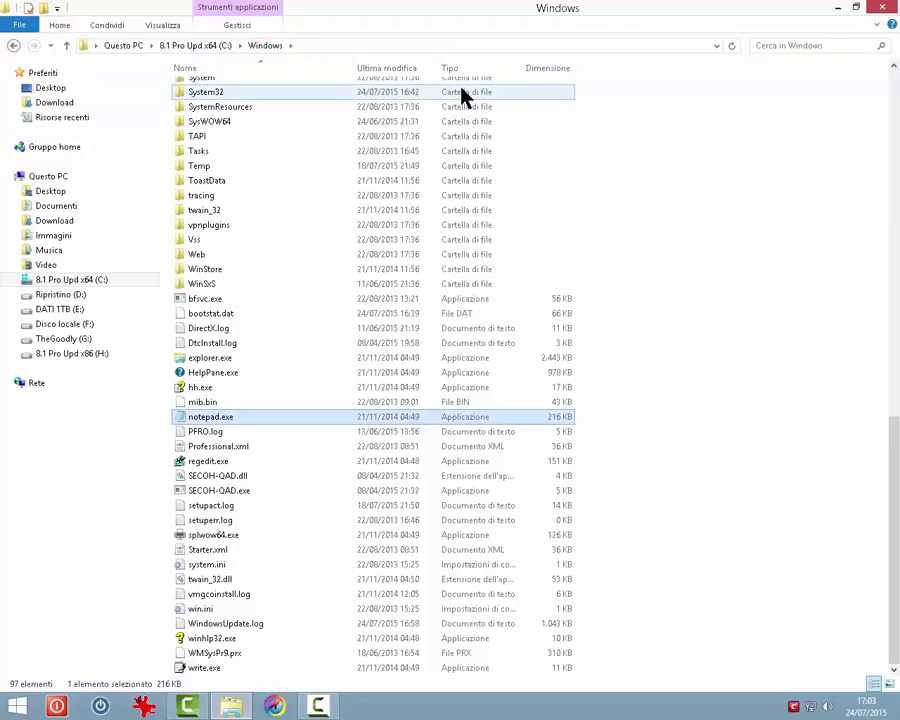
left_click(568, 123)
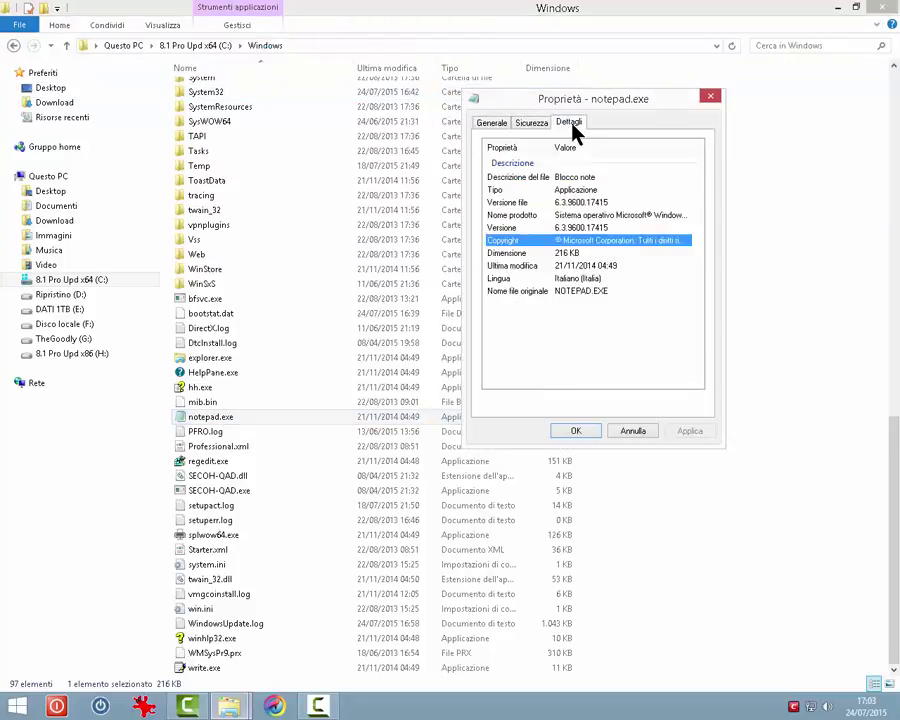
left_click(632, 432)
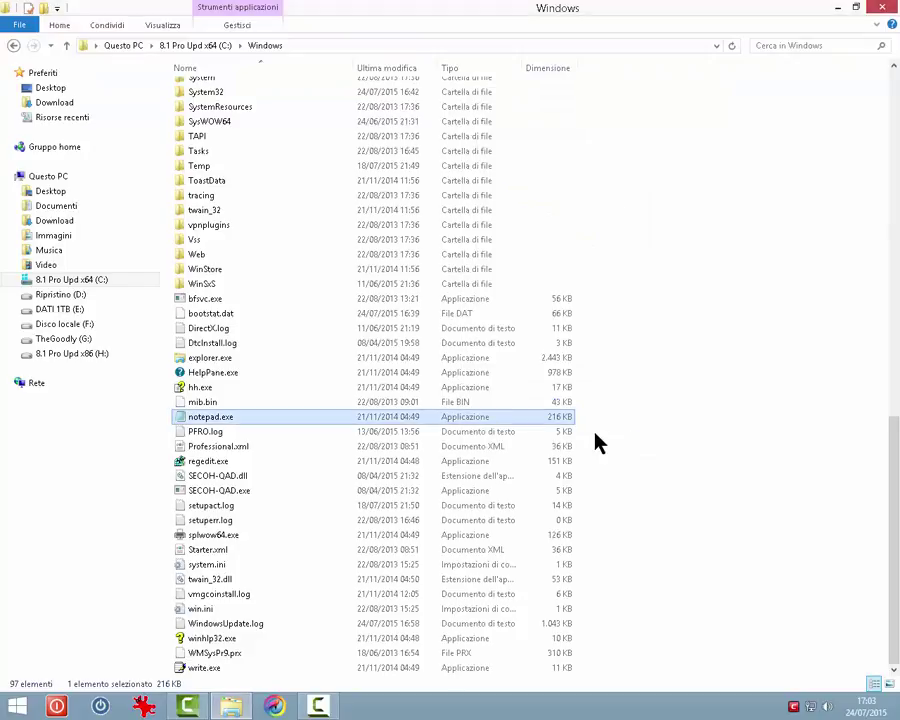
Compare the context menu commands of notepad.exe, explorer.exe and DtcInstall.log, ending on notepad.exe.
right_click(205, 422)
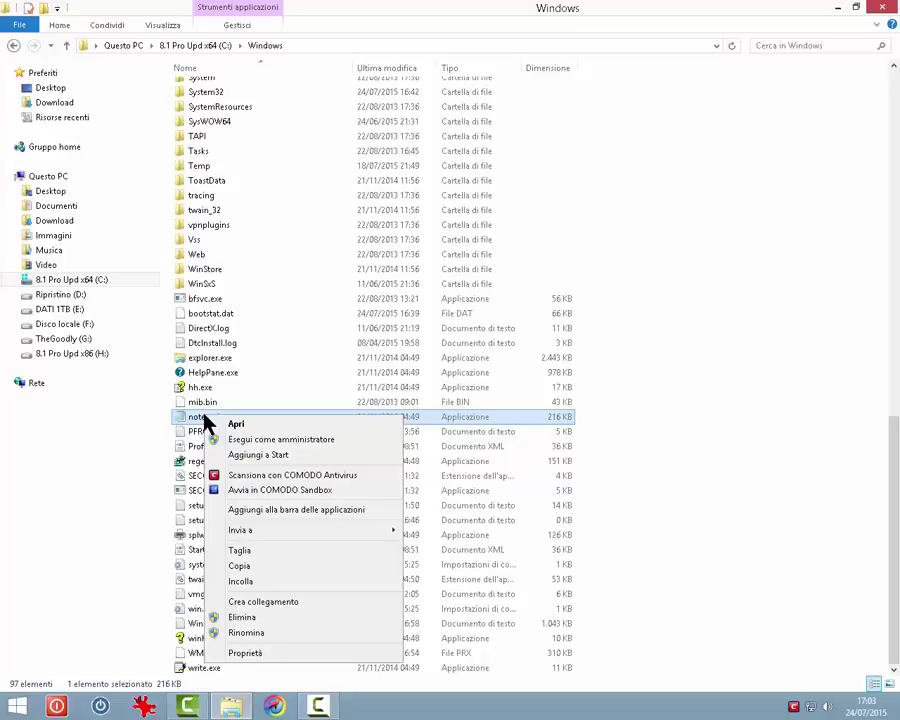
right_click(202, 362)
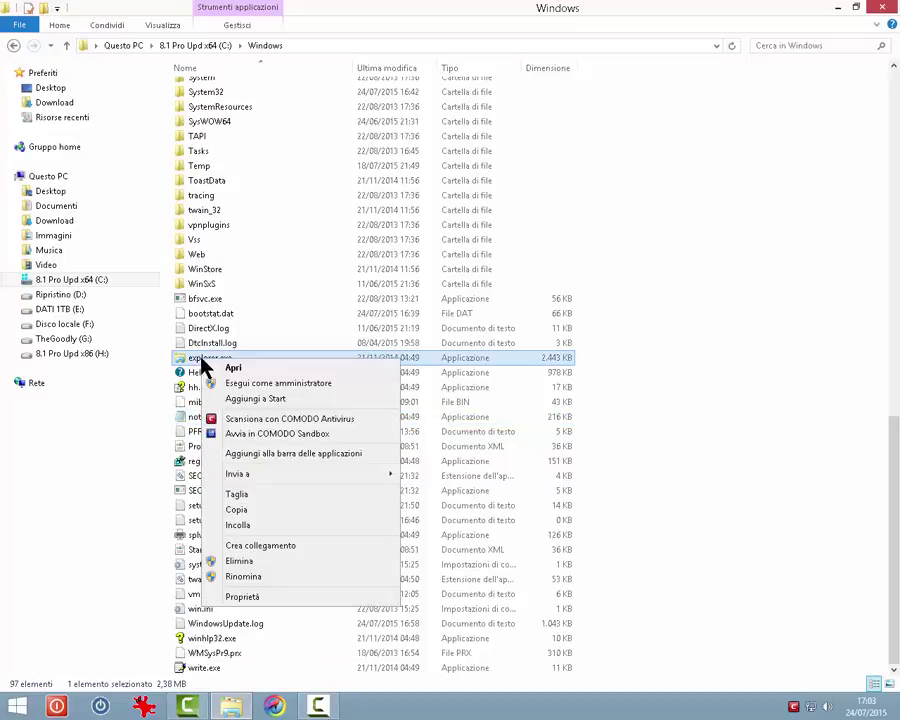
right_click(201, 343)
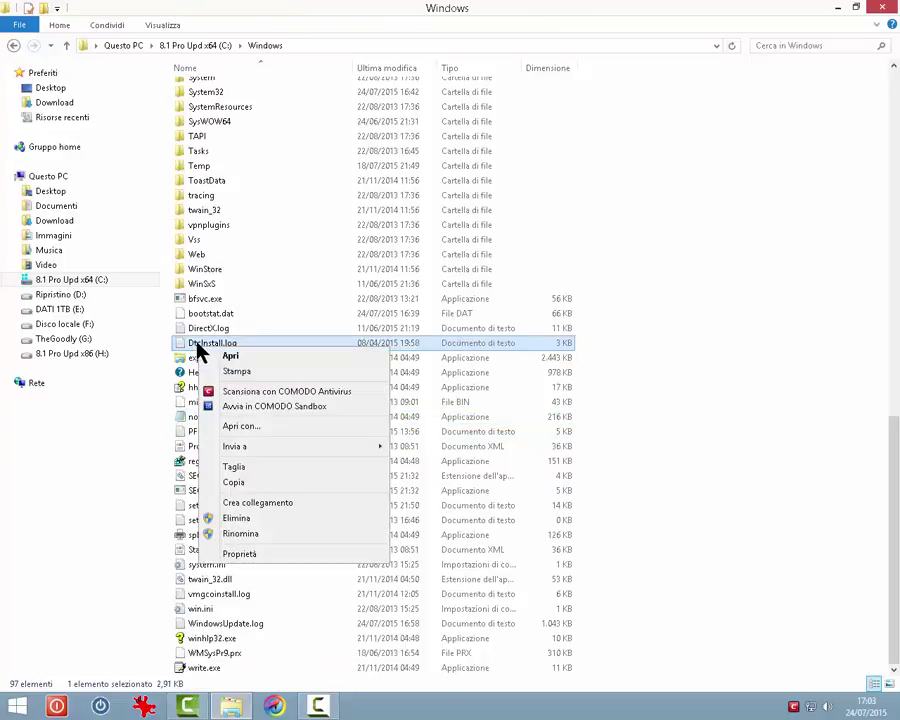
right_click(205, 418)
Keep the ribbon expanded and review the view, sharing, organizing and application management commands for notepad.exe.
left_click(175, 27)
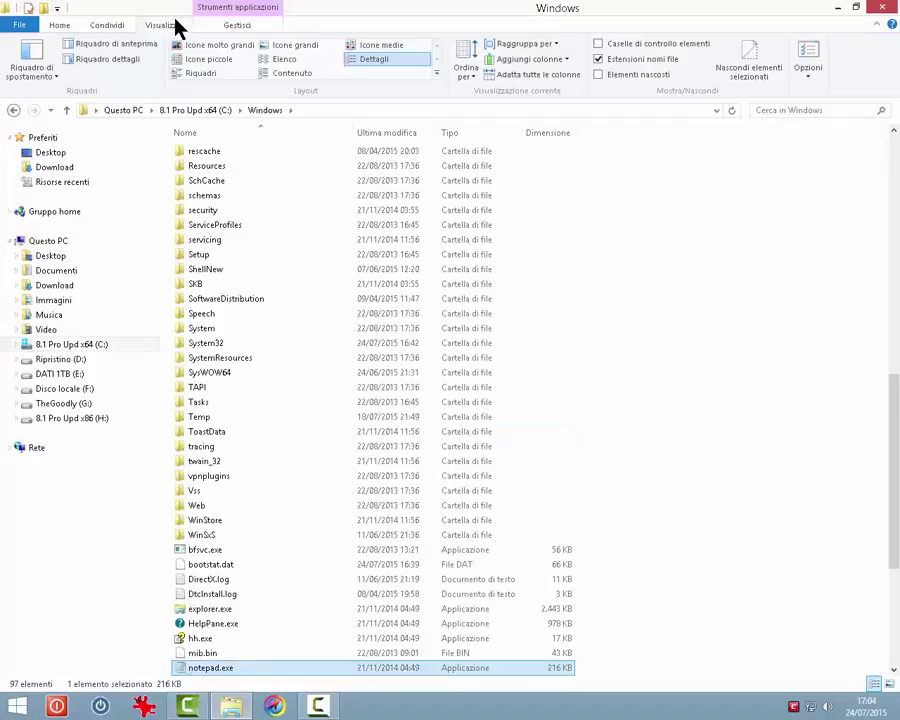
left_click(100, 28)
left_click(60, 26)
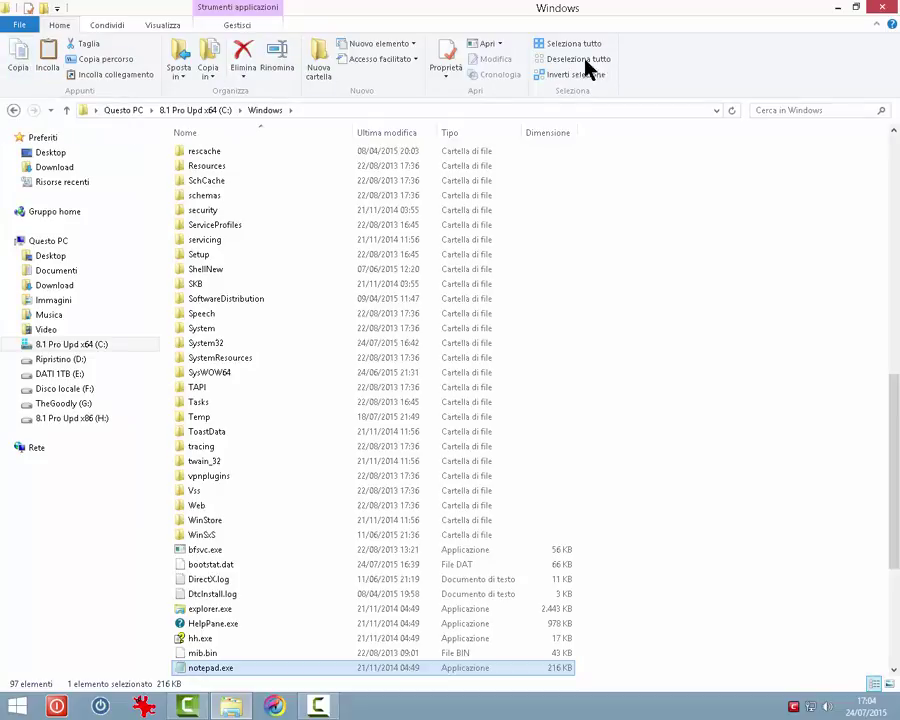
left_click(112, 27)
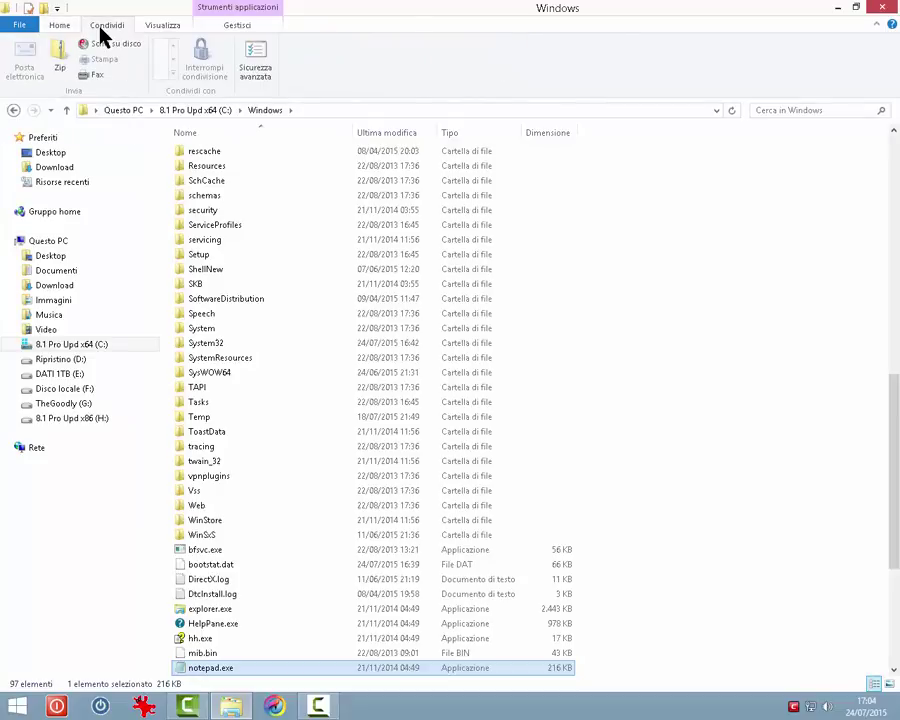
left_click(163, 27)
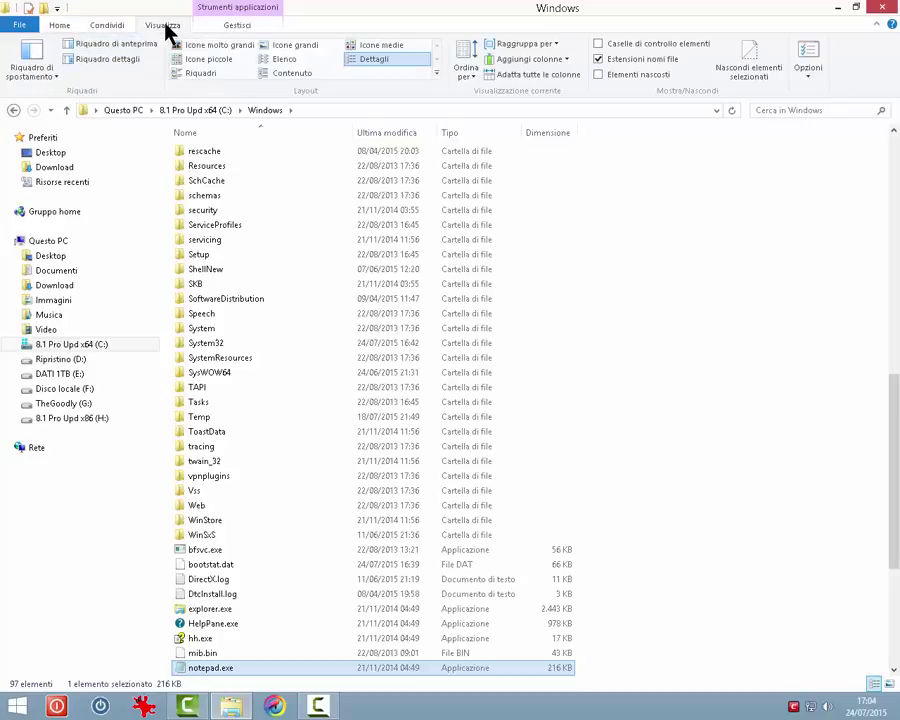
left_click(223, 27)
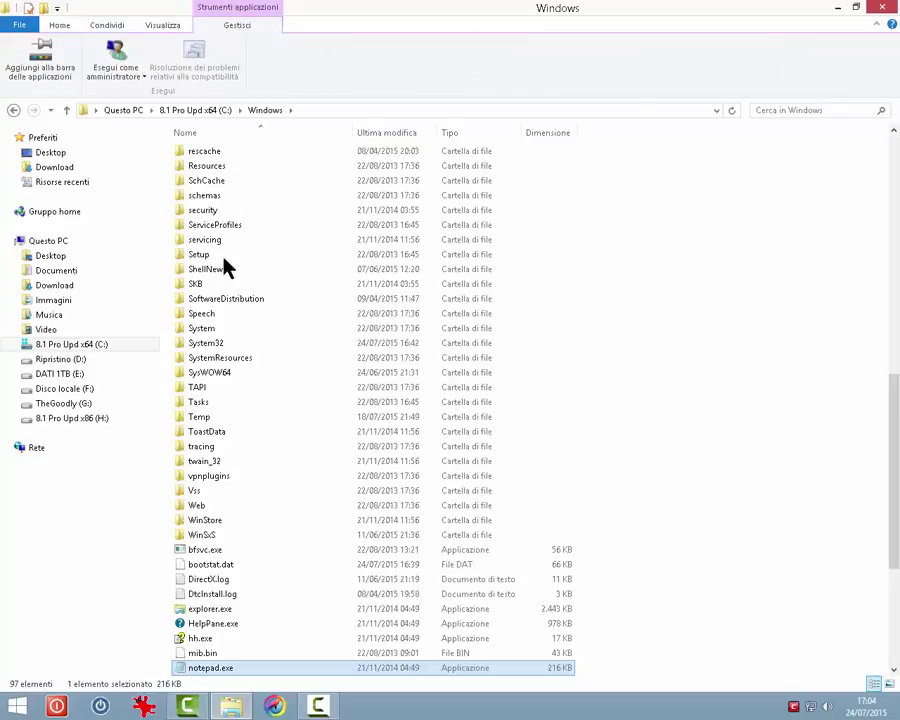
Examine the context menu commands of the folder's empty area, including Raggruppa per, and those of bfsvc.exe.
right_click(226, 343)
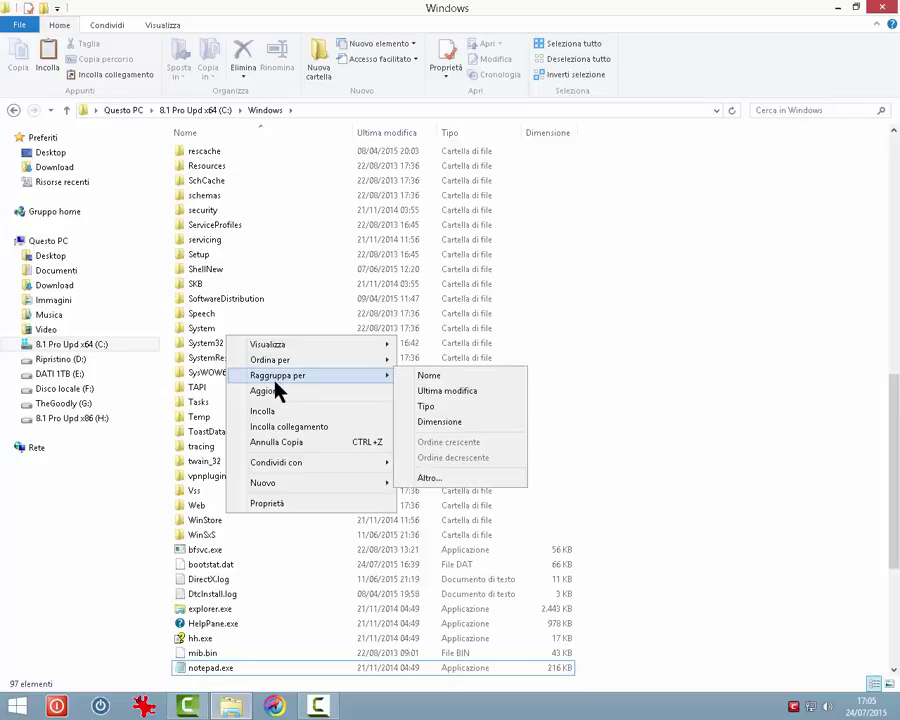
right_click(224, 551)
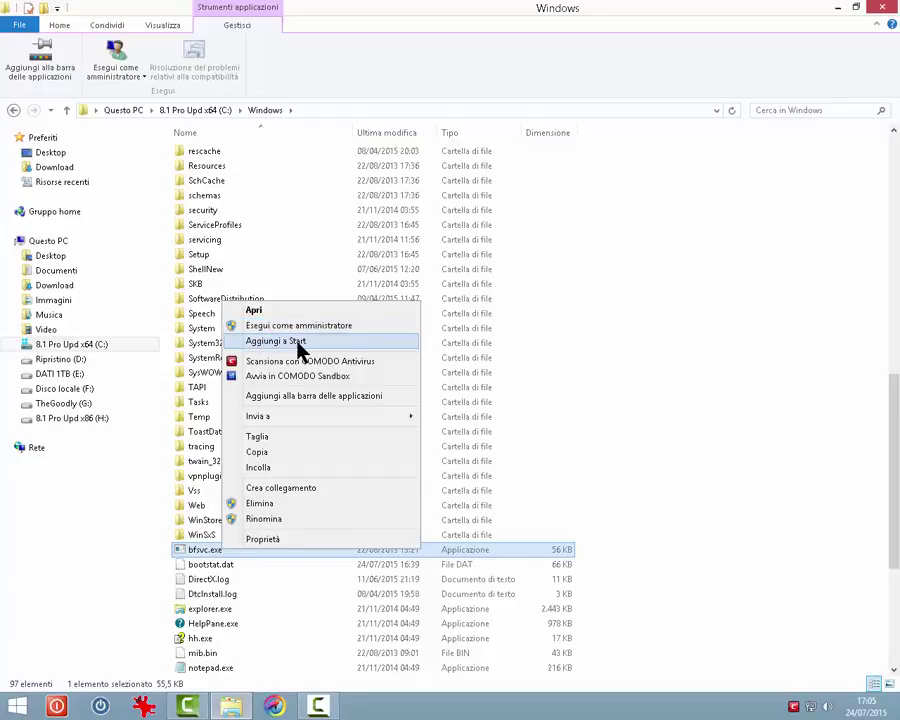
mouse_move(305, 423)
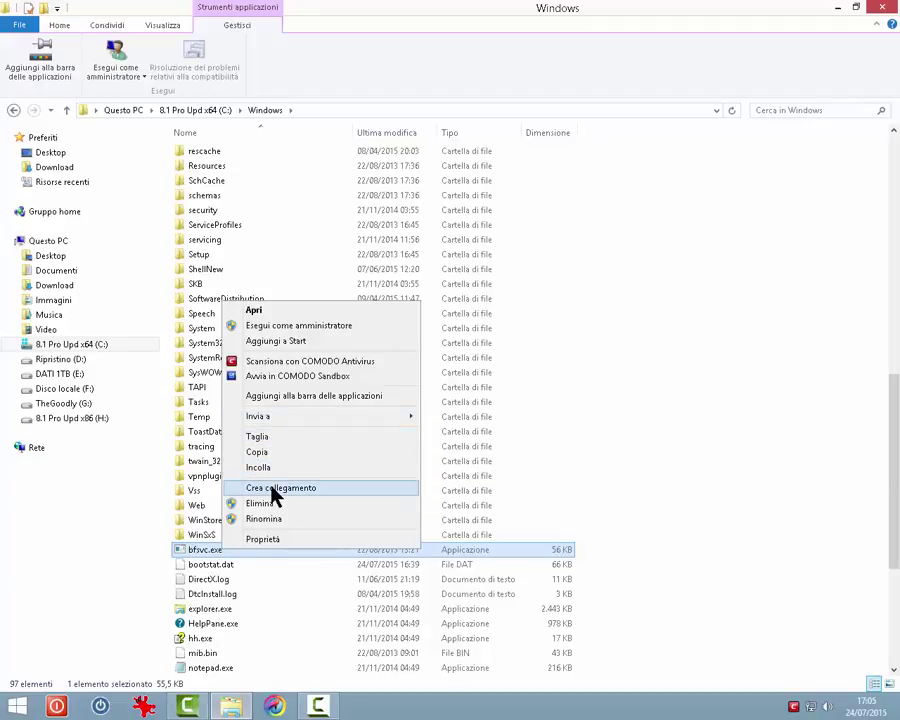
Display the properties of bfsvc.exe, review its Sicurezza and Dettagli information and close the dialog without changes.
left_click(275, 542)
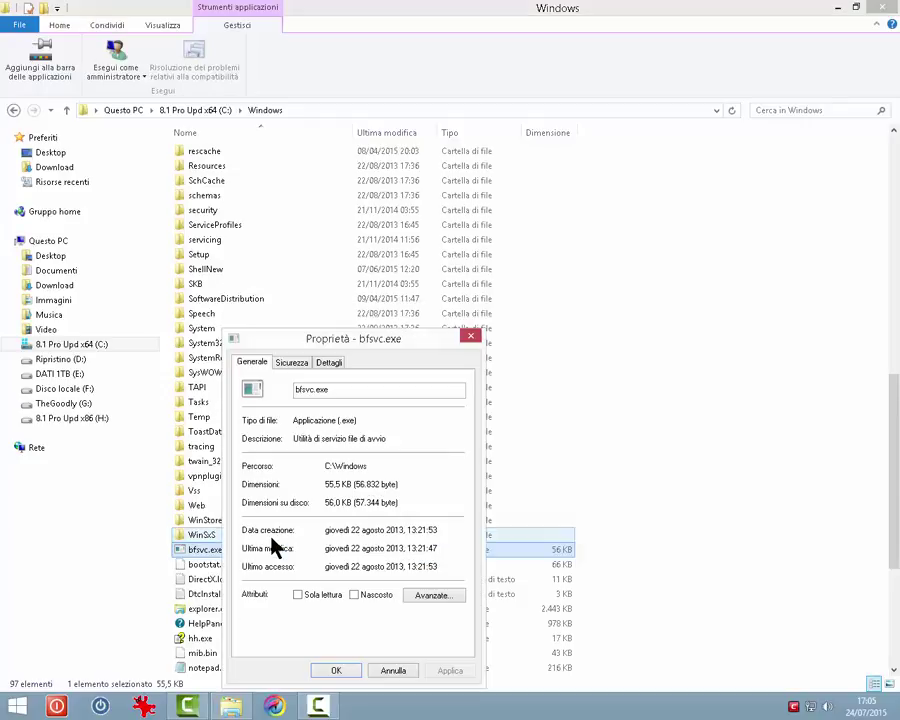
left_click(291, 362)
left_click(329, 363)
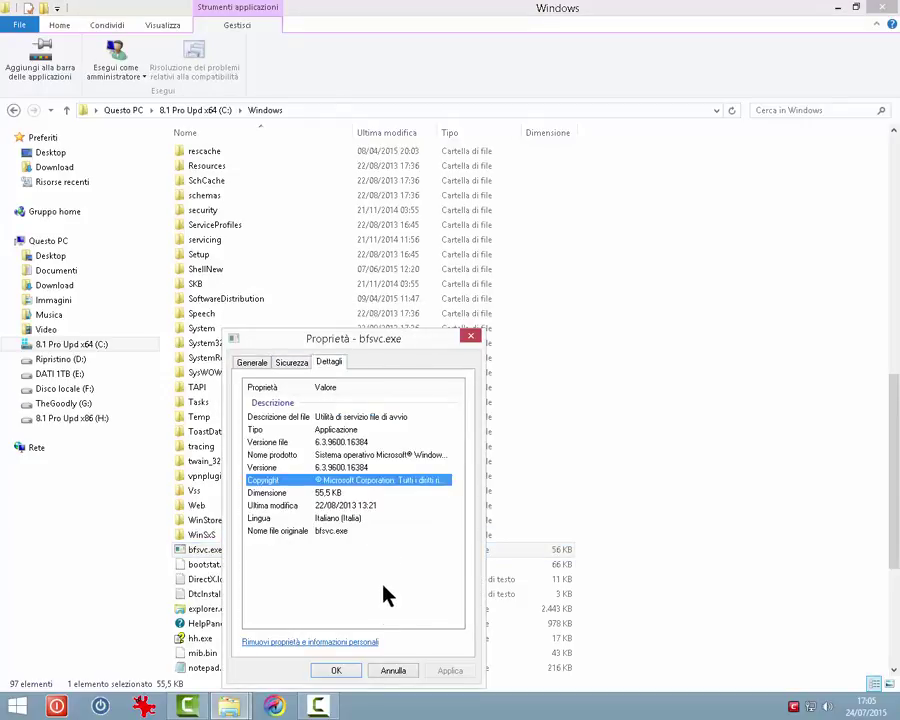
left_click(389, 669)
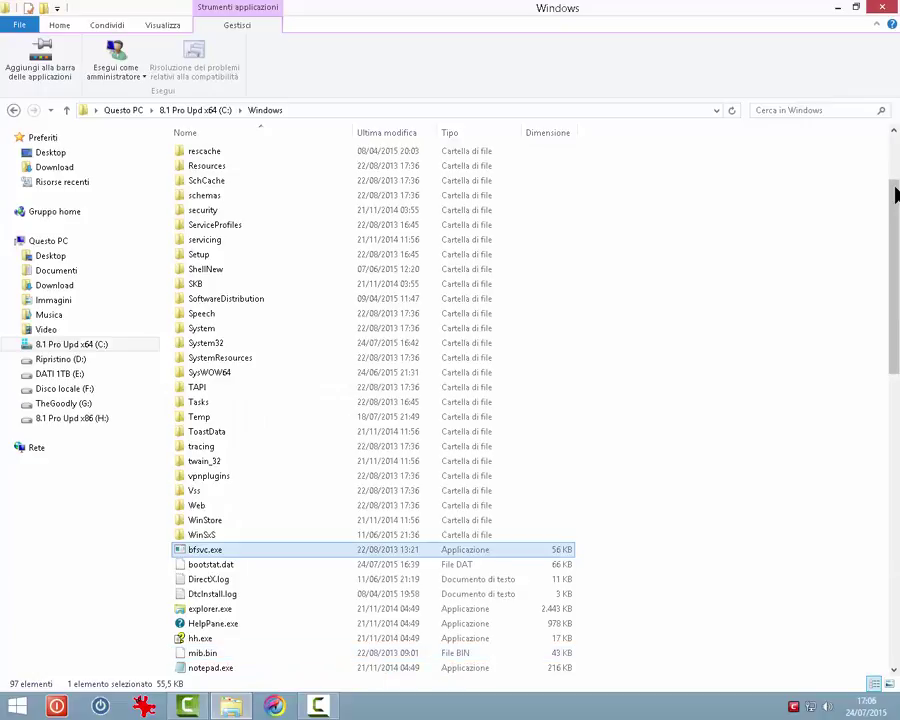
Examine the scroll bar's context menu options and browse through the Windows folder's list of contents.
left_click_drag(895, 195, 895, 505)
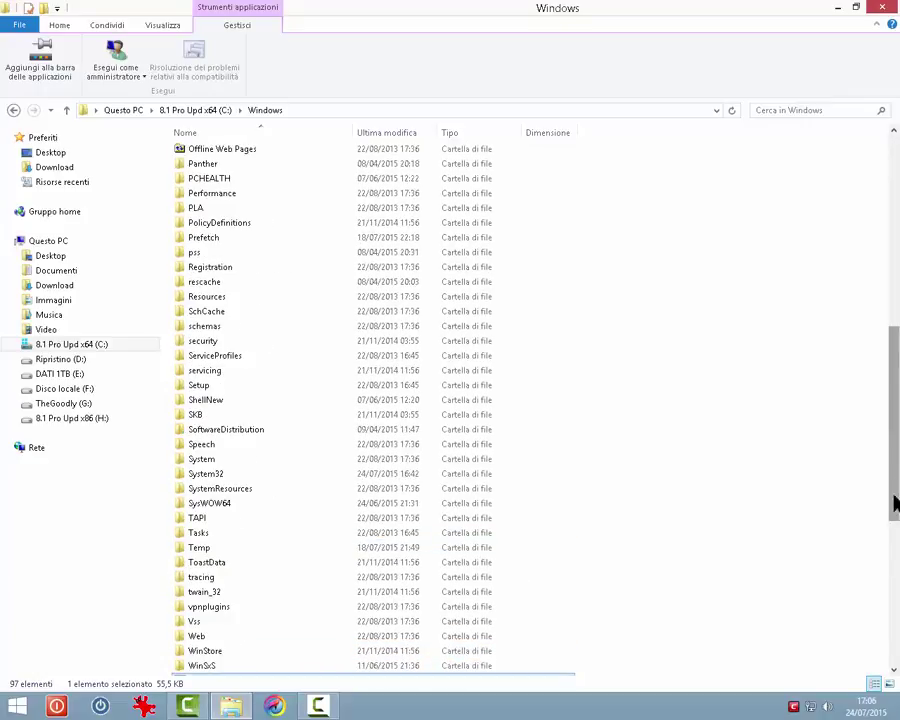
right_click(895, 570)
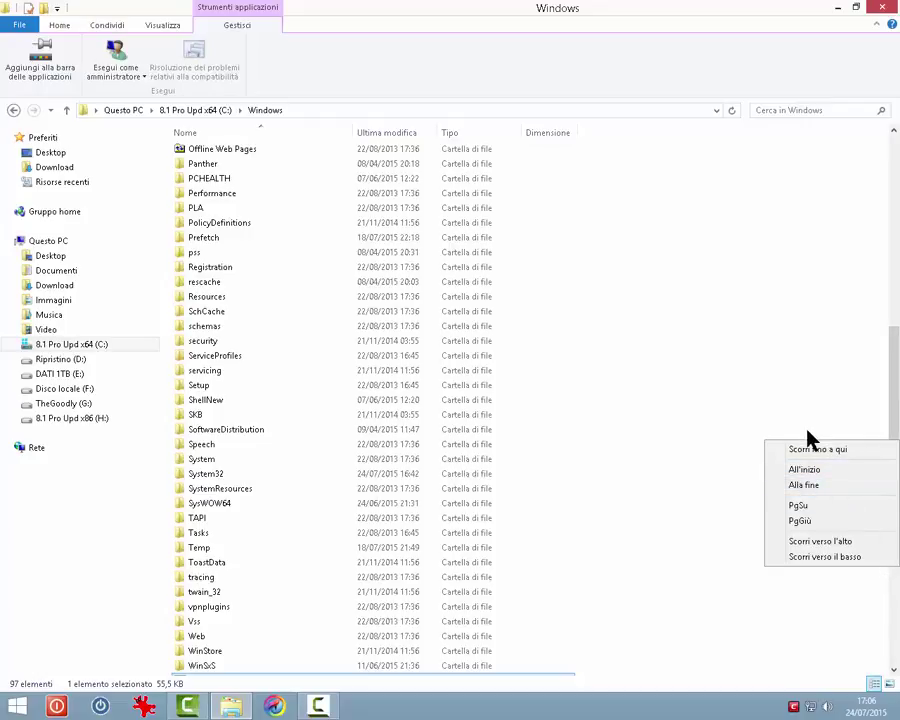
right_click(895, 262)
left_click(877, 264)
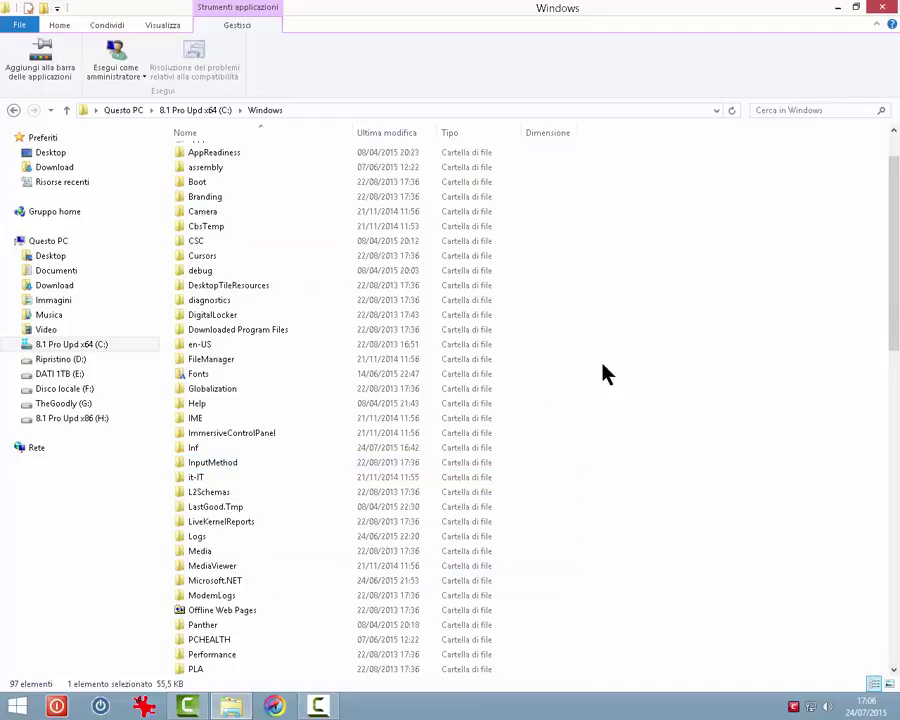
right_click(895, 549)
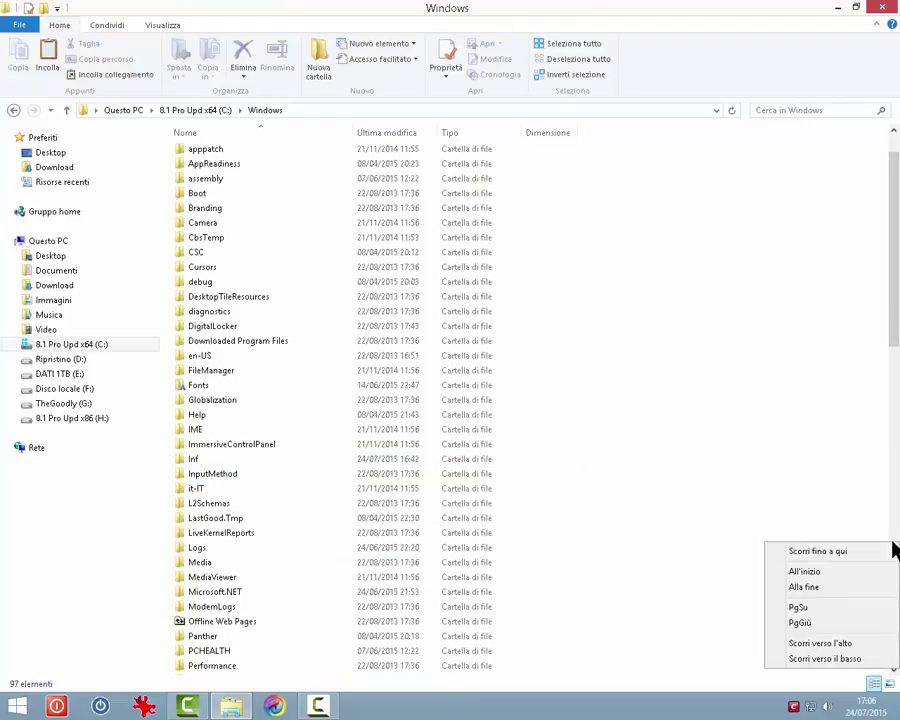
right_click(892, 463)
left_click(876, 580)
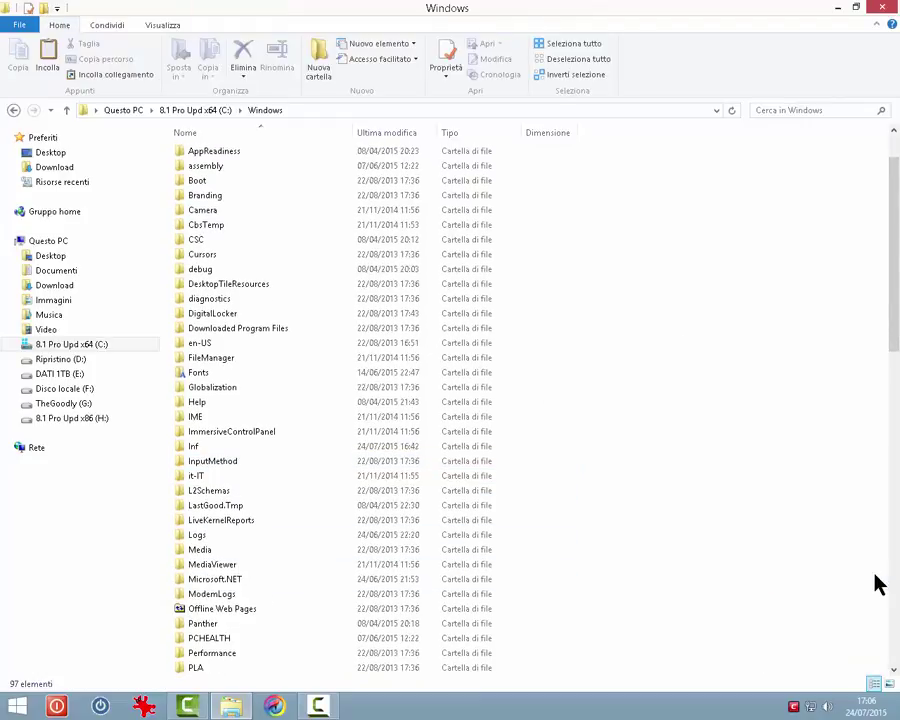
mouse_move(888, 334)
left_mouse_down()
mouse_move(890, 603)
mouse_move(898, 243)
mouse_move(893, 450)
left_mouse_up()
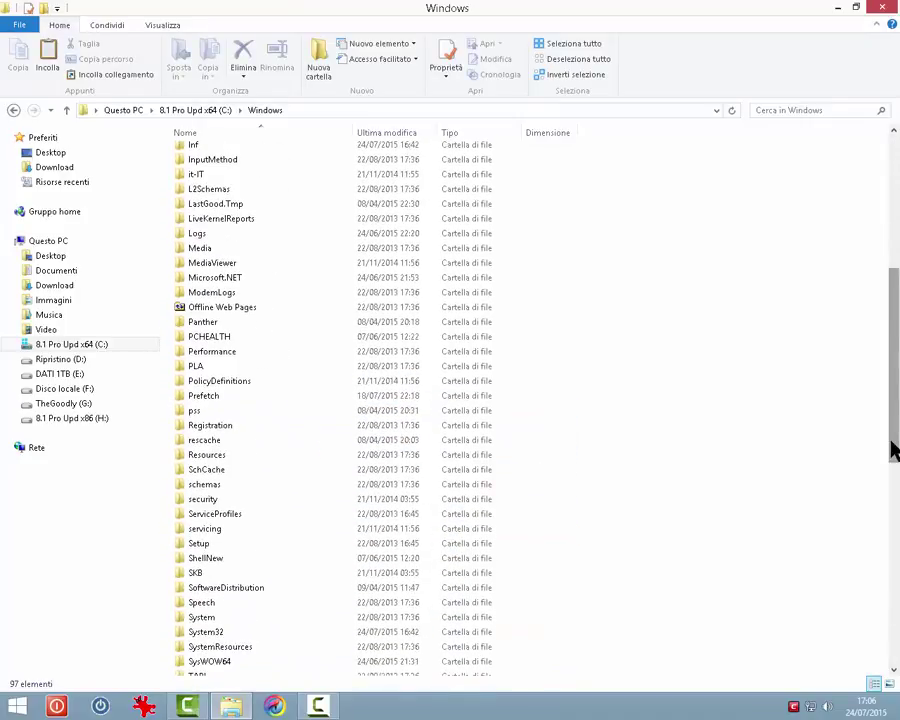